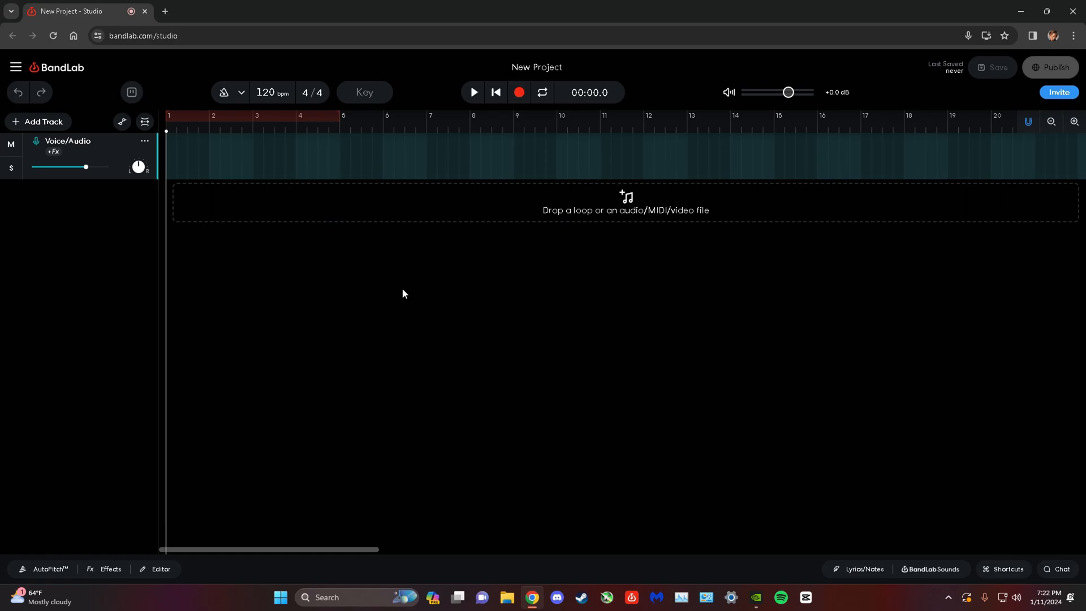
Browse the BandLab Sounds library, looking through its packs and loops for a starting melody.
click(909, 572)
scroll(984, 317, down, 6)
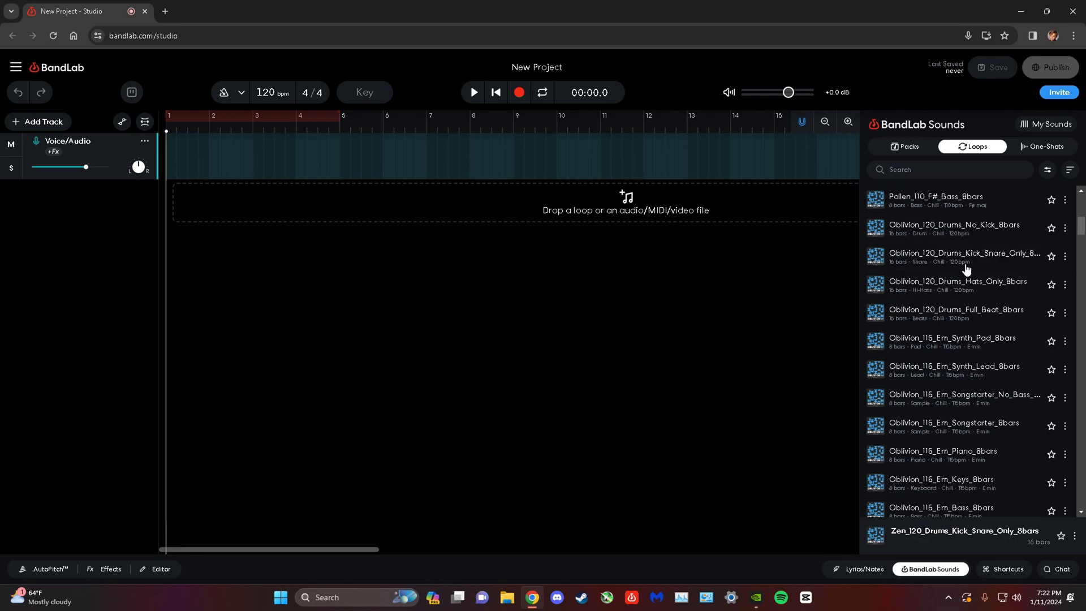
scroll(966, 268, down, 5)
click(905, 146)
scroll(994, 298, down, 2)
scroll(994, 298, down, 2)
scroll(984, 283, up, 8)
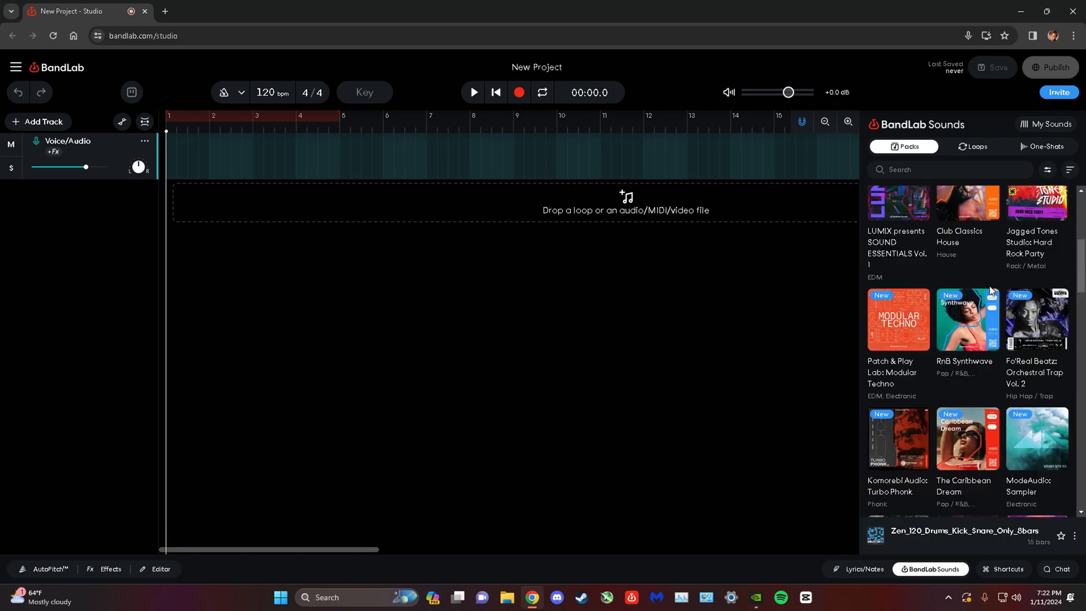
click(988, 146)
scroll(969, 351, down, 15)
scroll(970, 351, down, 15)
drag(1078, 407, 1079, 201)
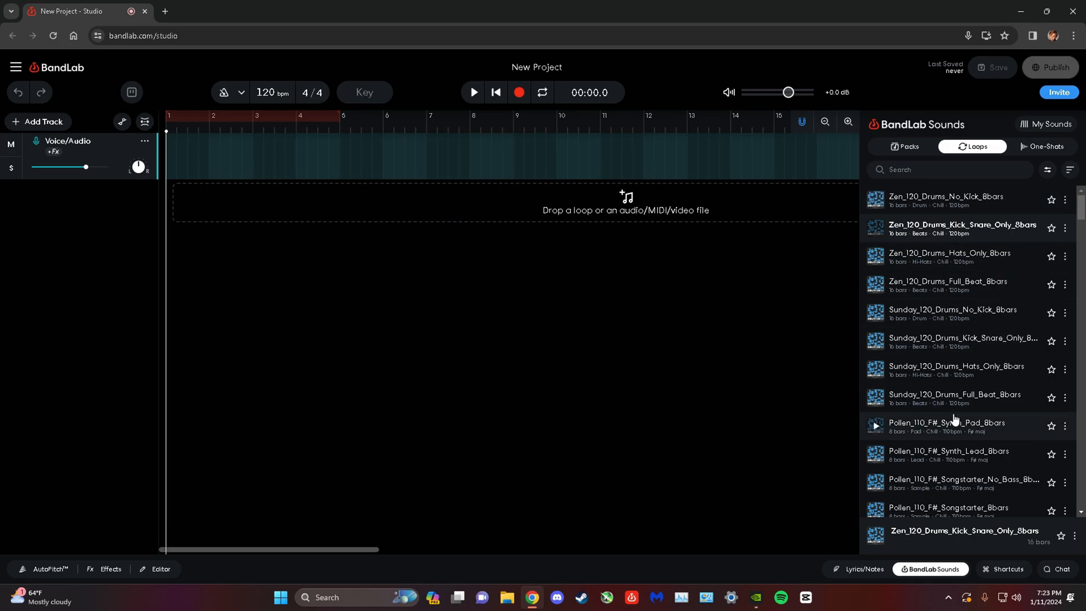
scroll(956, 418, down, 6)
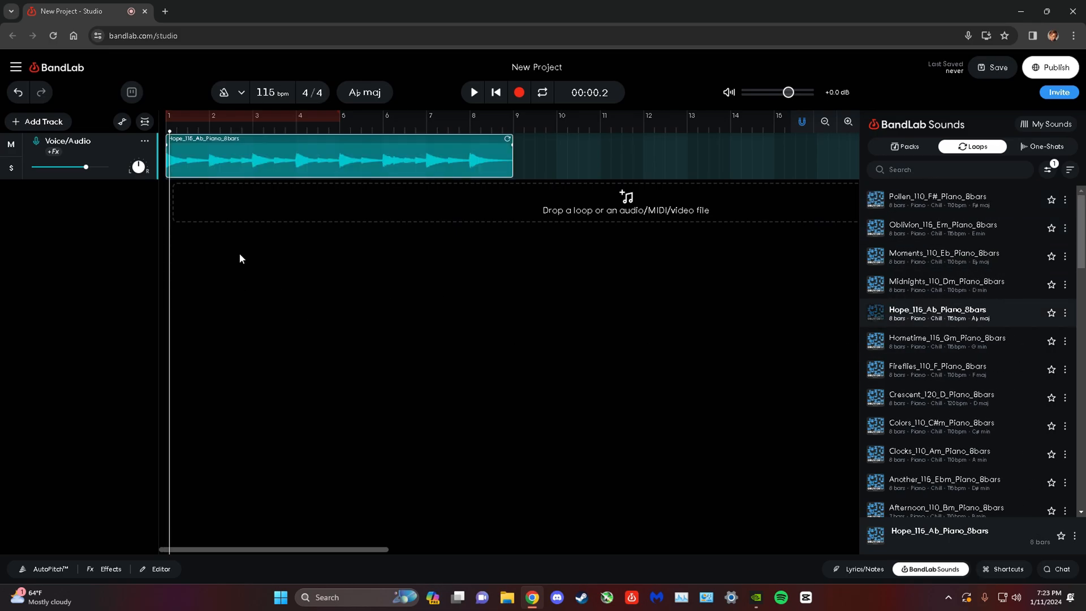
Play the piano loop from the beginning of the project and return the playhead to the start.
click(496, 93)
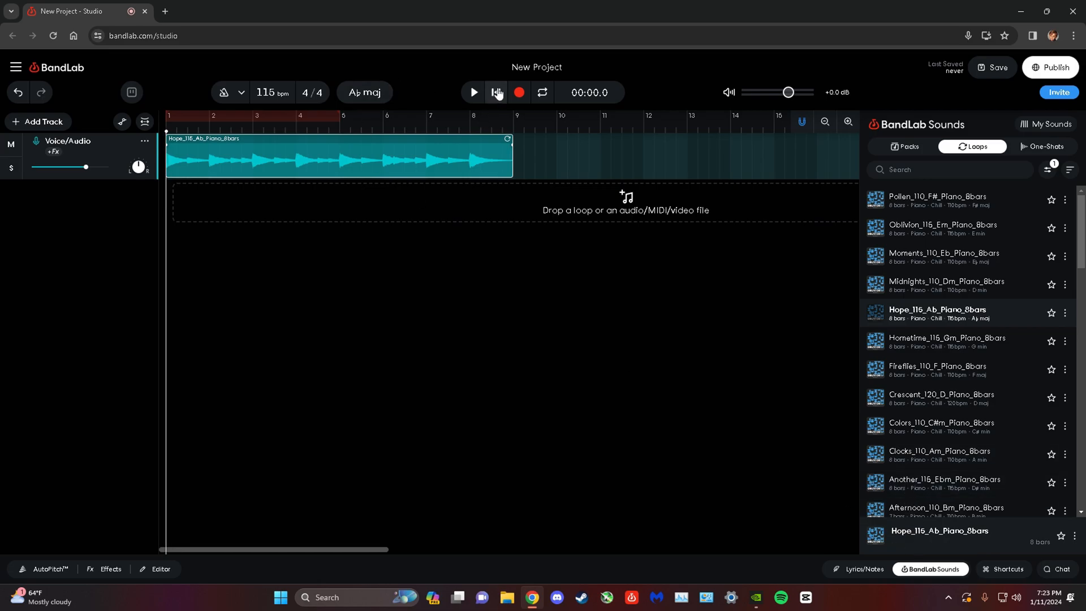
click(475, 93)
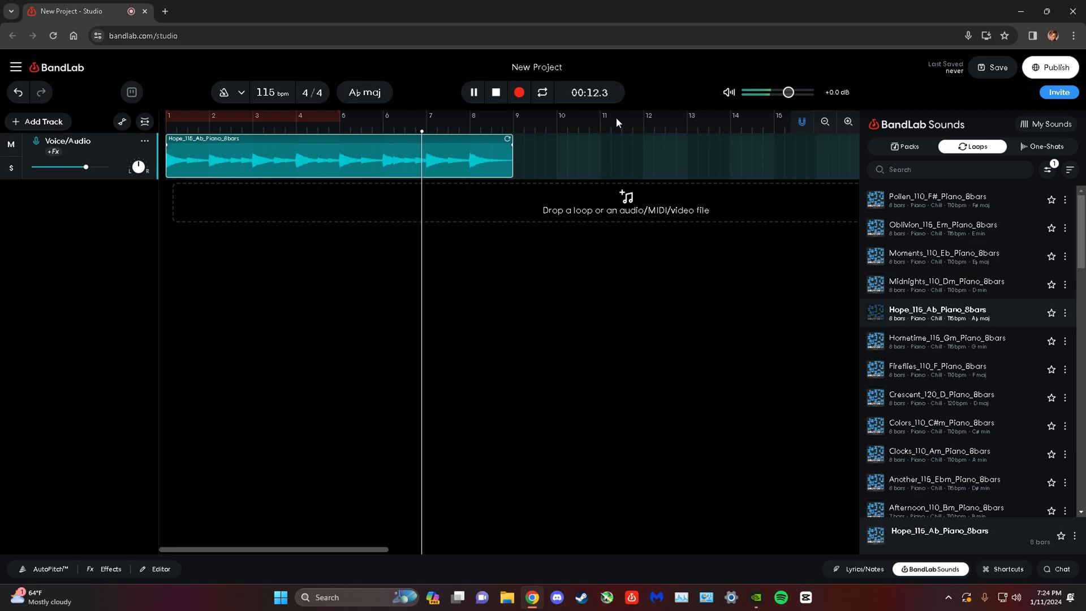
click(474, 92)
click(496, 93)
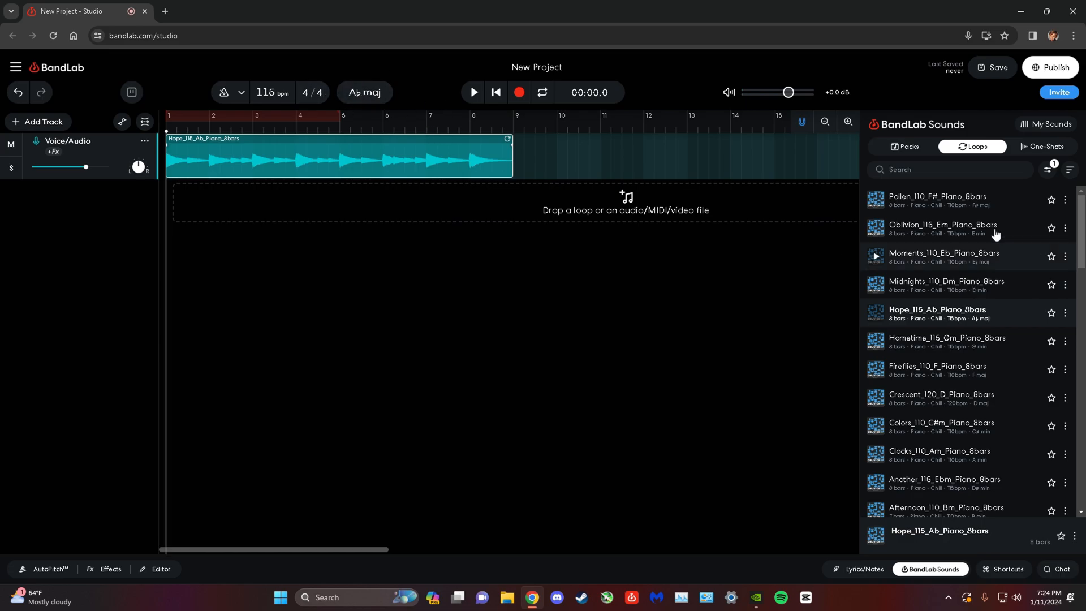
Clear the Piano instrument filter from the loops and close the sound library.
click(1048, 173)
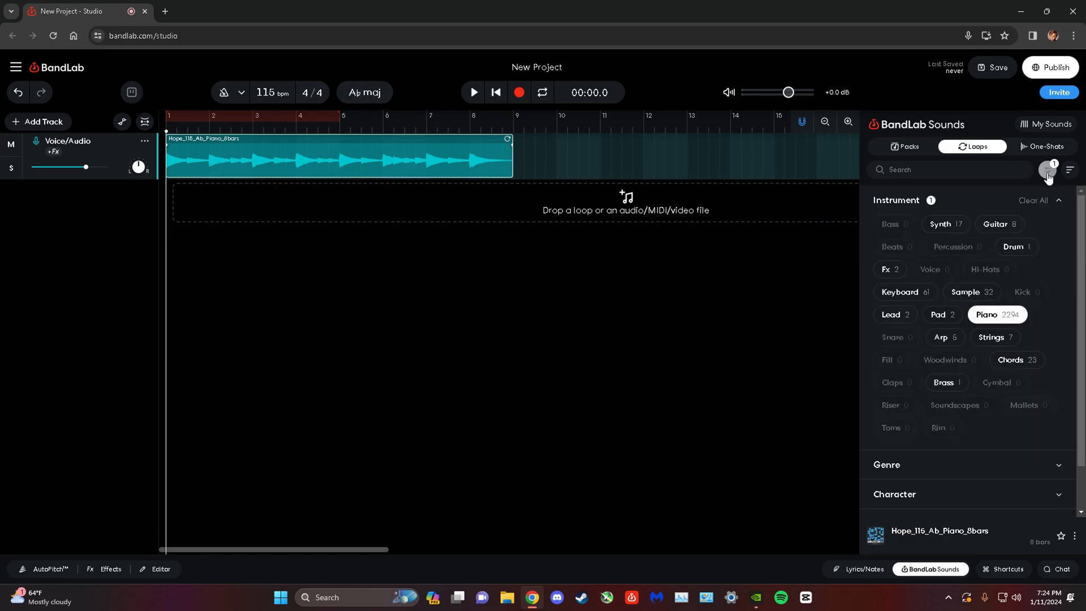
click(999, 316)
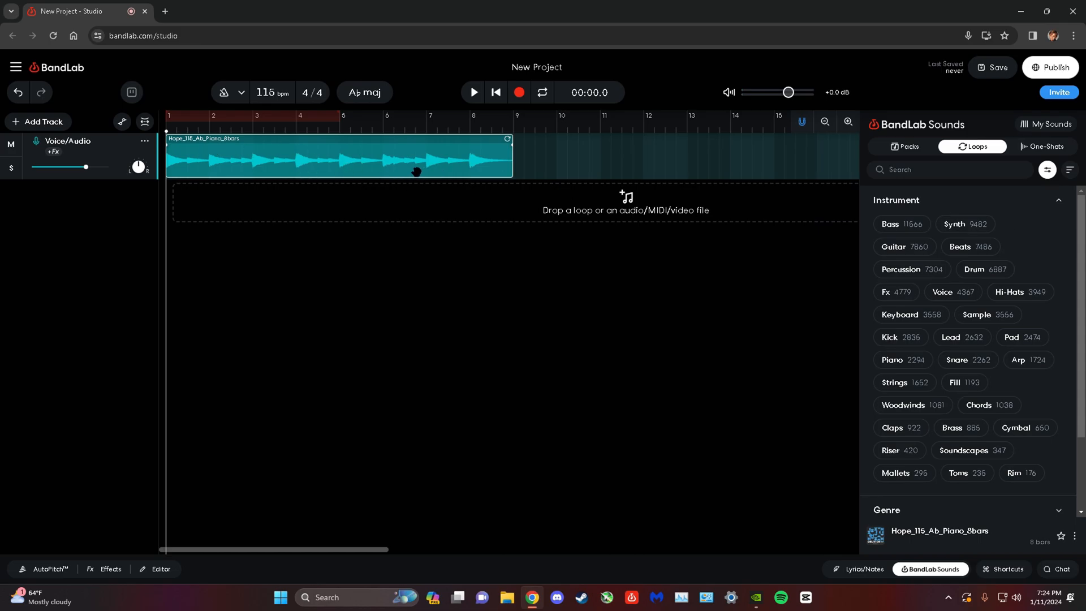
scroll(996, 348, down, 2)
scroll(996, 349, up, 1)
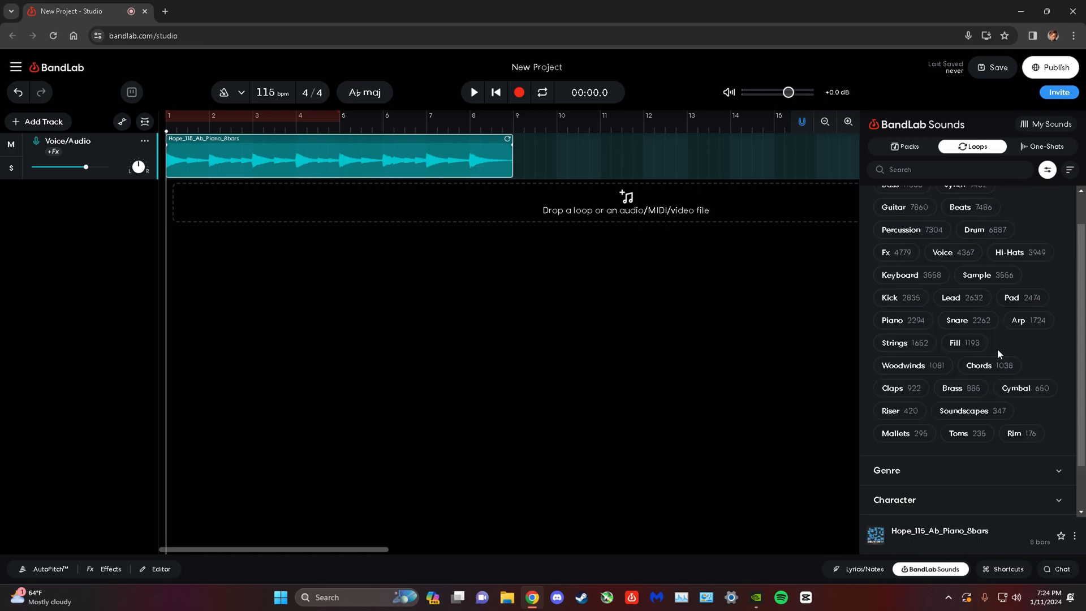
mouse_move(510, 138)
mouse_down()
mouse_move(852, 156)
mouse_move(543, 161)
mouse_move(661, 167)
mouse_move(849, 164)
mouse_move(509, 158)
mouse_up()
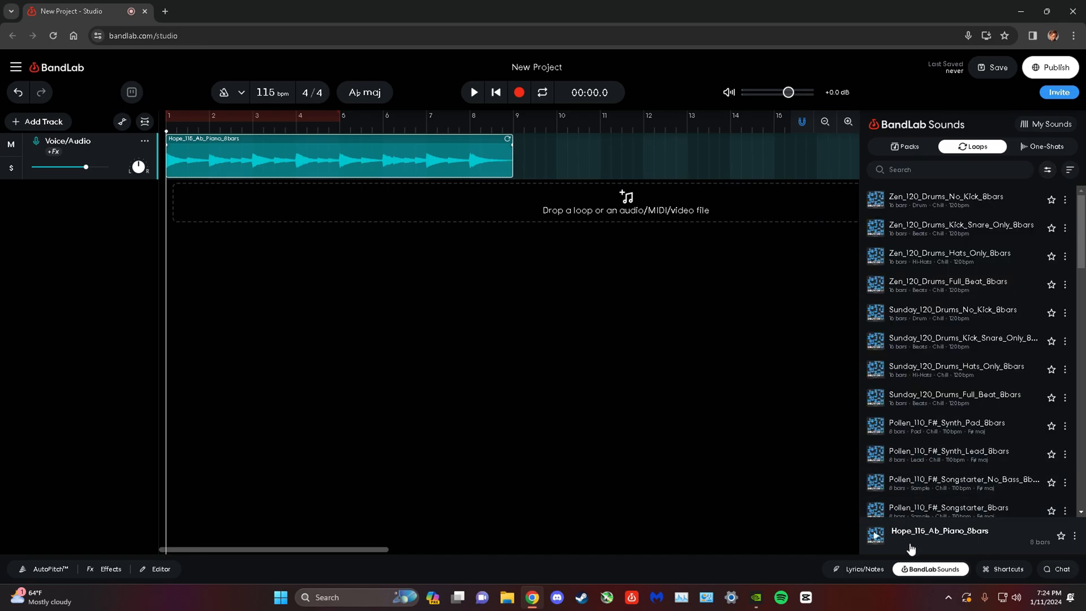
click(923, 569)
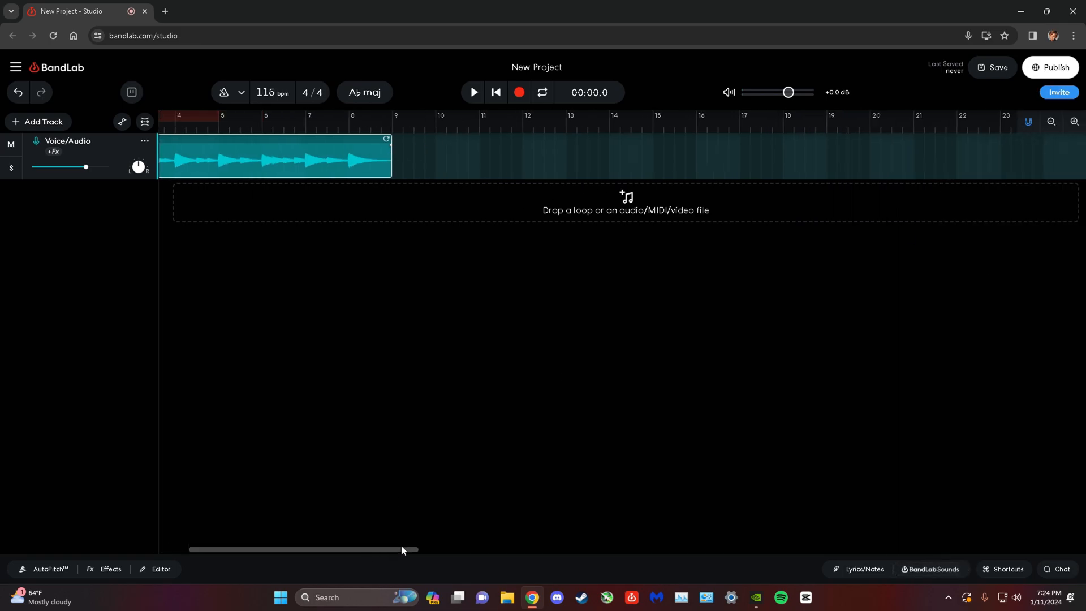
Copy the Hope_115_Ab_Piano_8bars region and paste it at bar 9 on the same track.
right_click(477, 163)
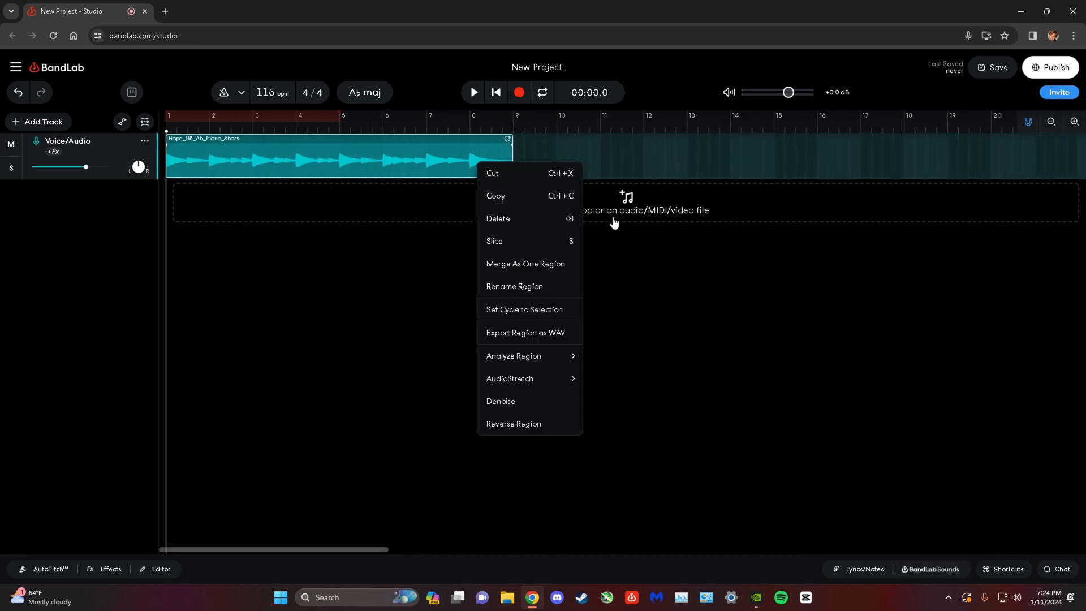
click(546, 197)
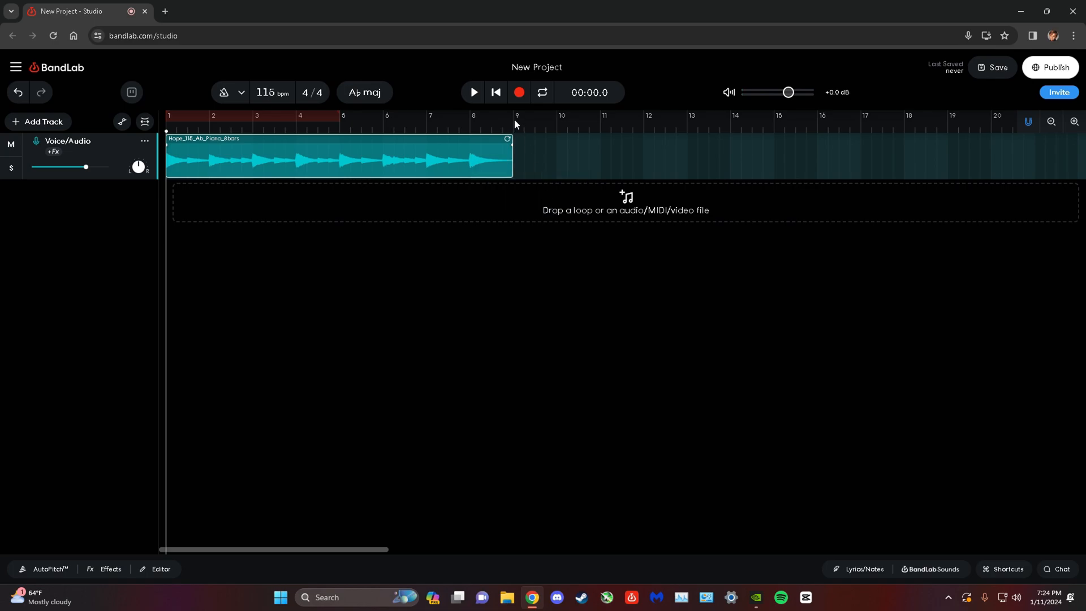
click(514, 130)
right_click(562, 149)
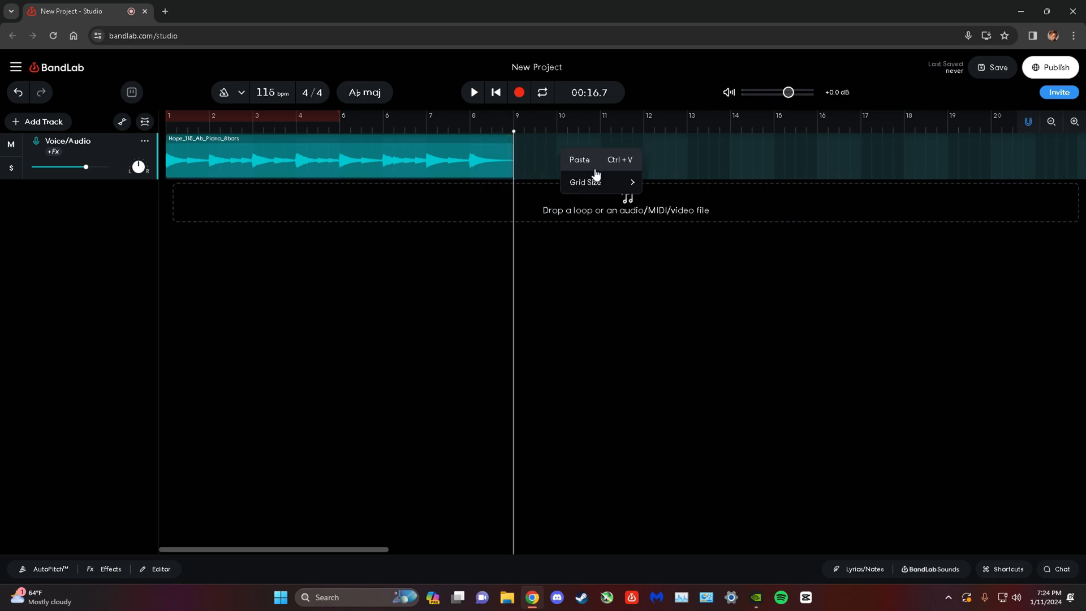
click(579, 161)
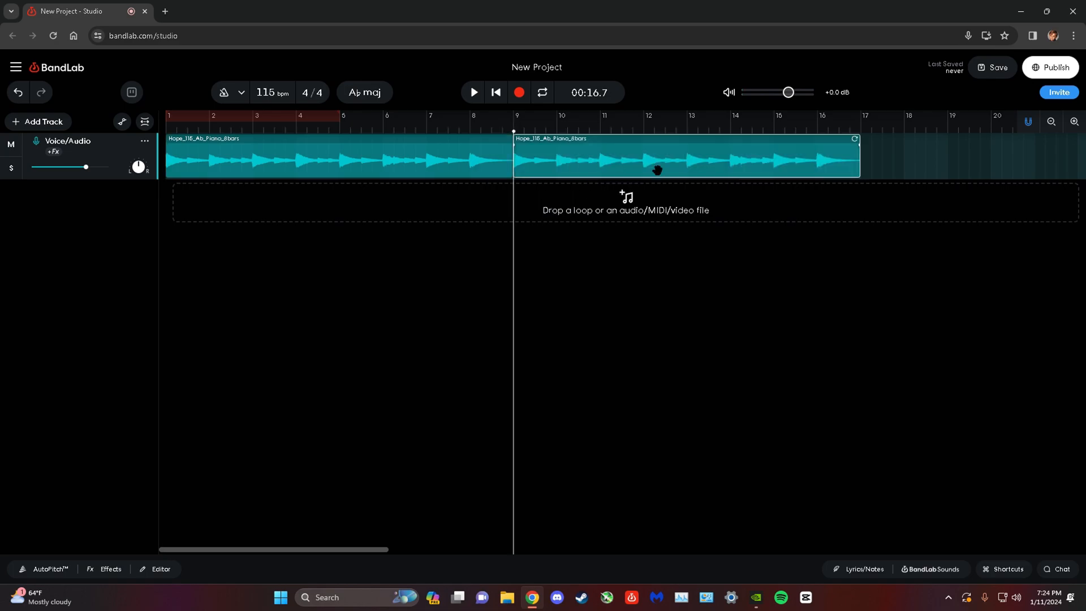
Turn on region stretch mode, compress the second piano region to end at bar 13, and play back the transition.
click(146, 122)
drag(859, 157, 686, 159)
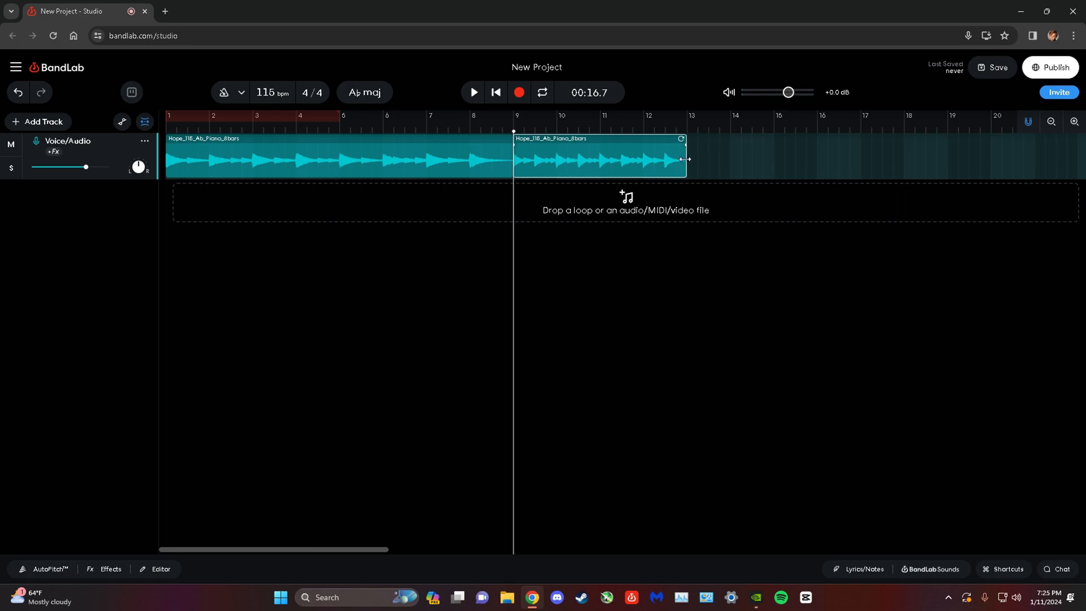
click(459, 124)
click(471, 93)
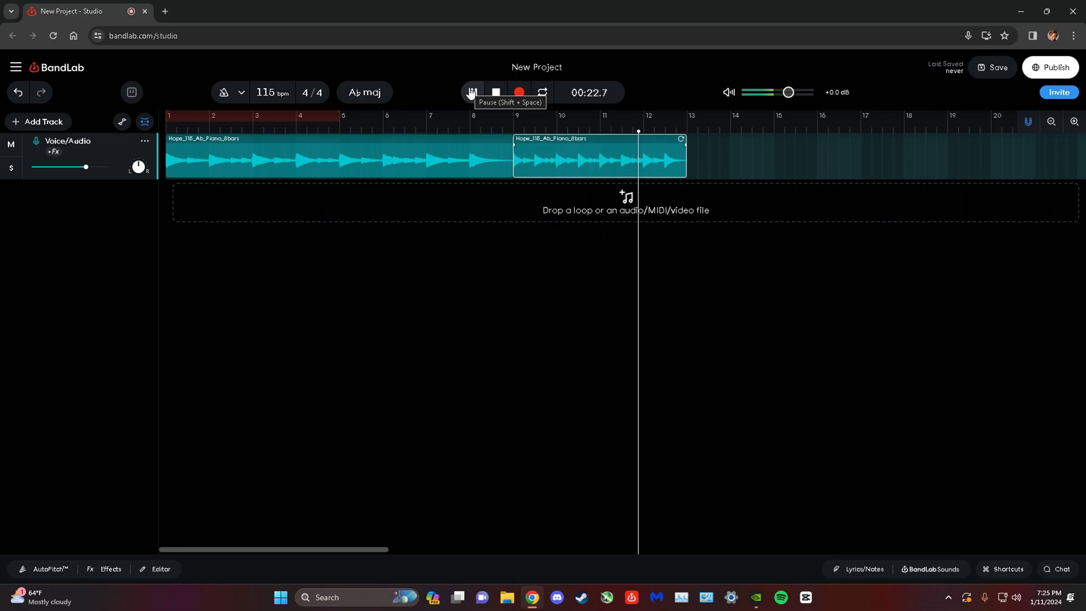
click(471, 92)
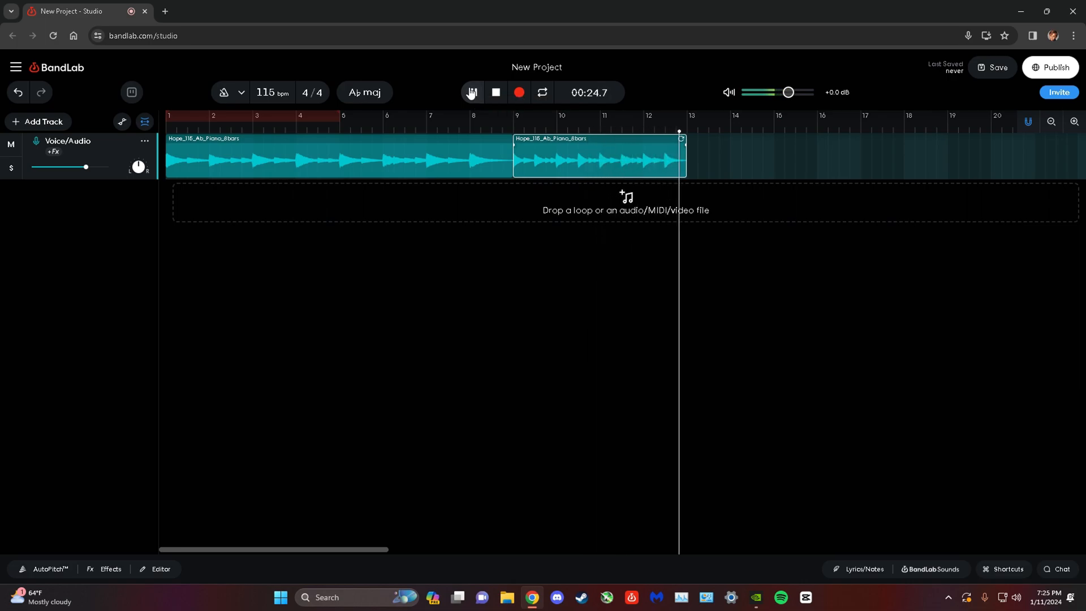
Loop the compressed piano region so that it extends to bar 17.
click(715, 127)
drag(684, 141, 852, 158)
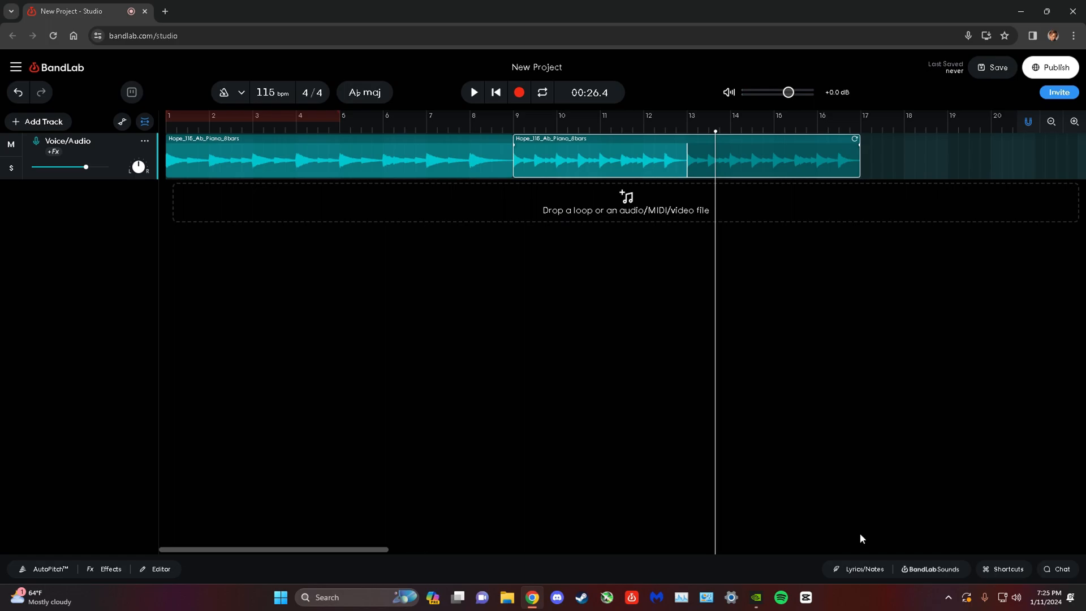
Filter the BandLab Sounds loops to the key of G#/Ab Major.
click(919, 569)
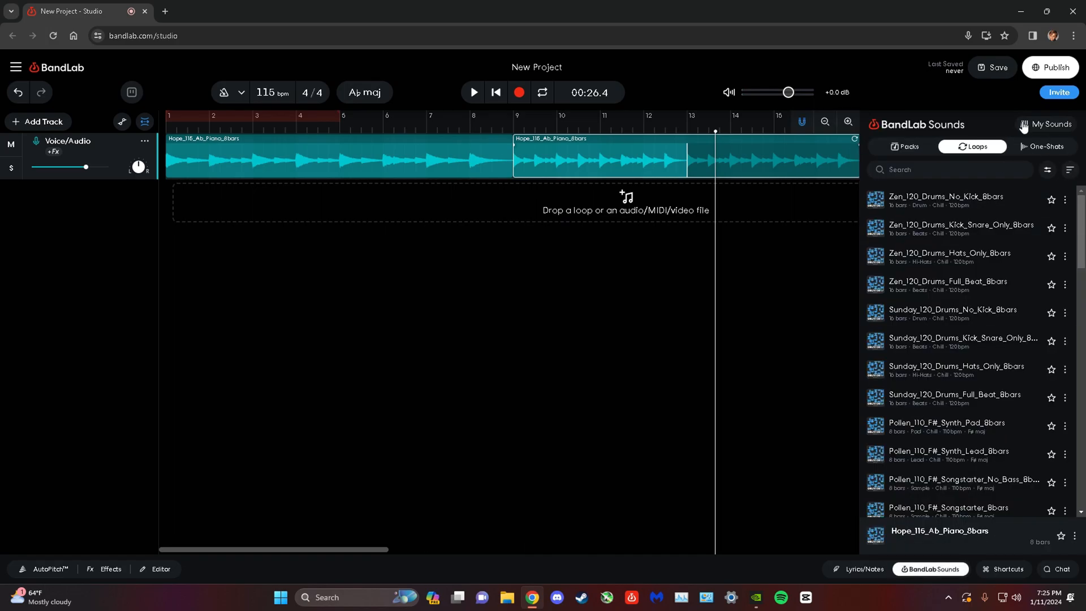
click(980, 170)
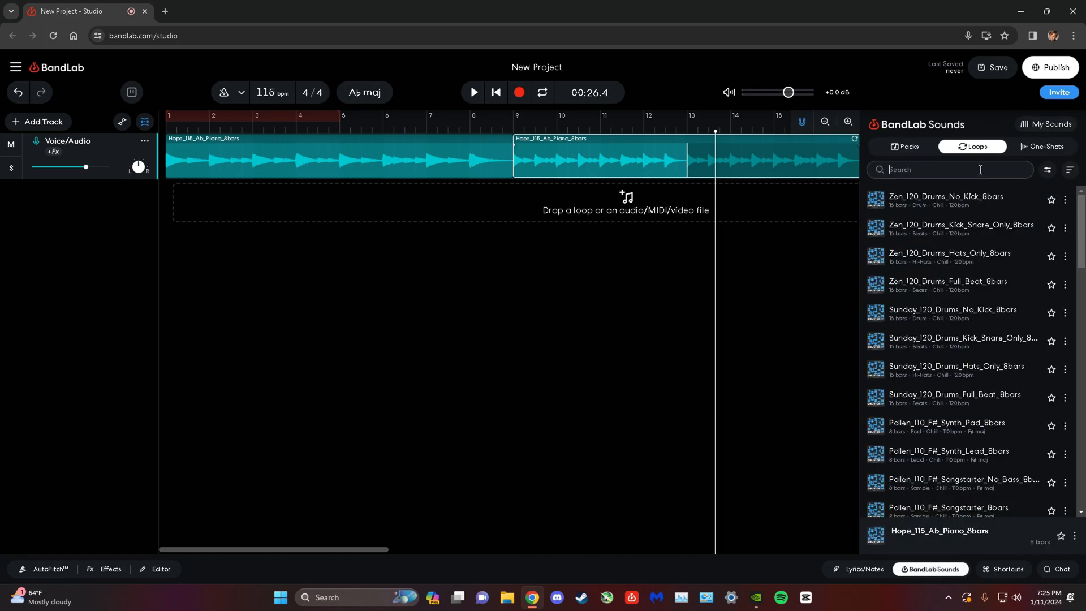
click(1047, 169)
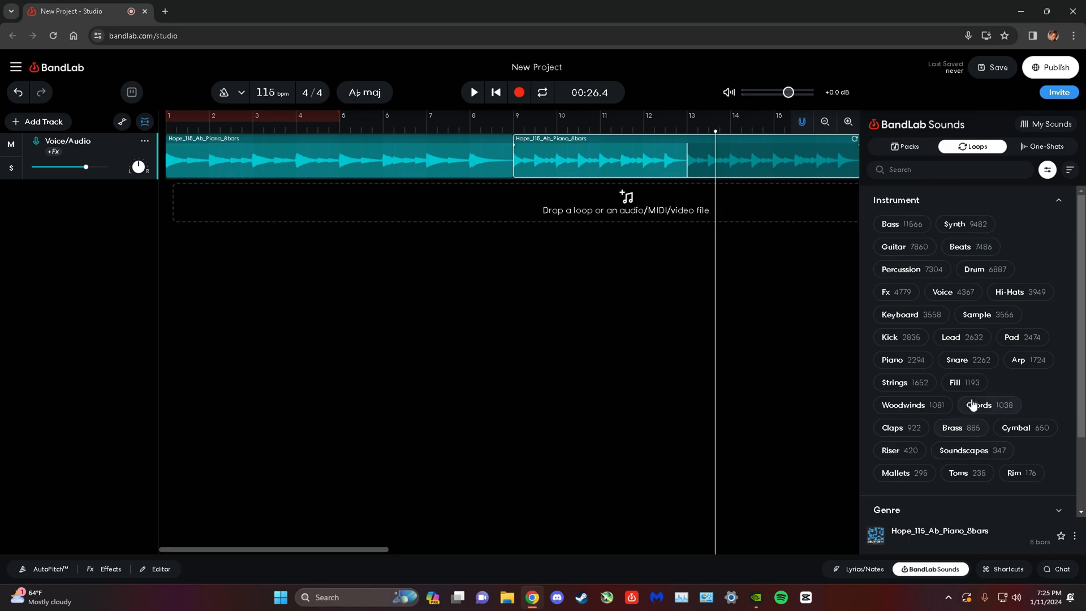
scroll(978, 283, down, 2)
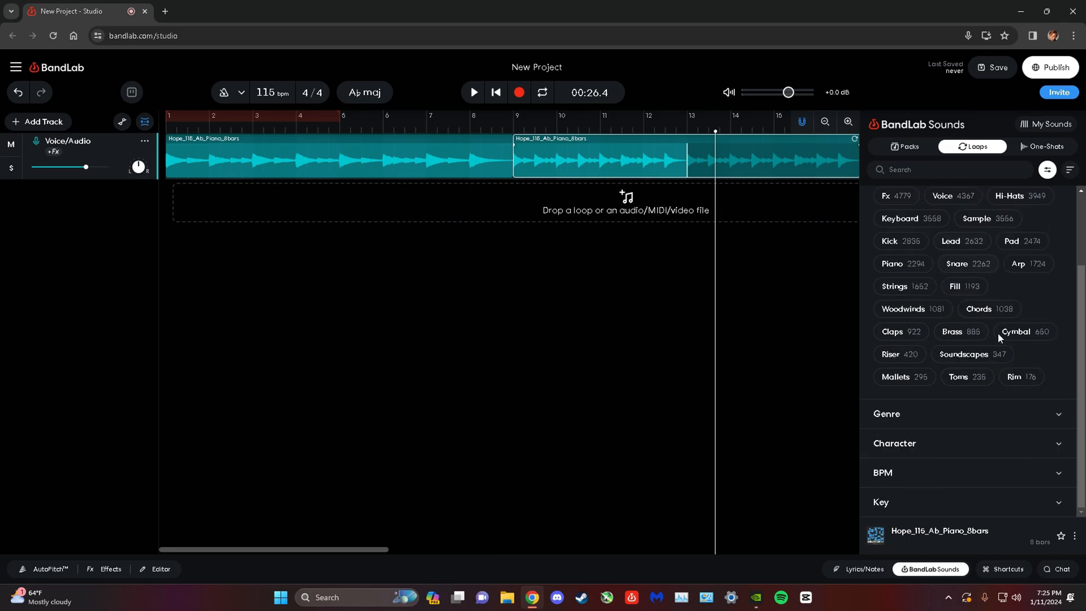
click(1058, 503)
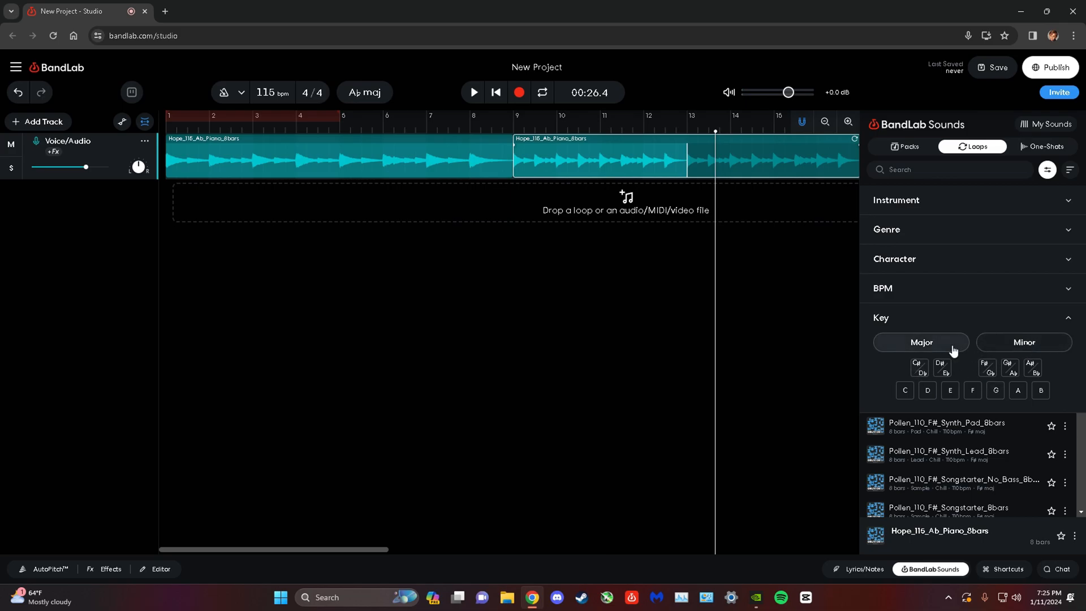
click(1010, 368)
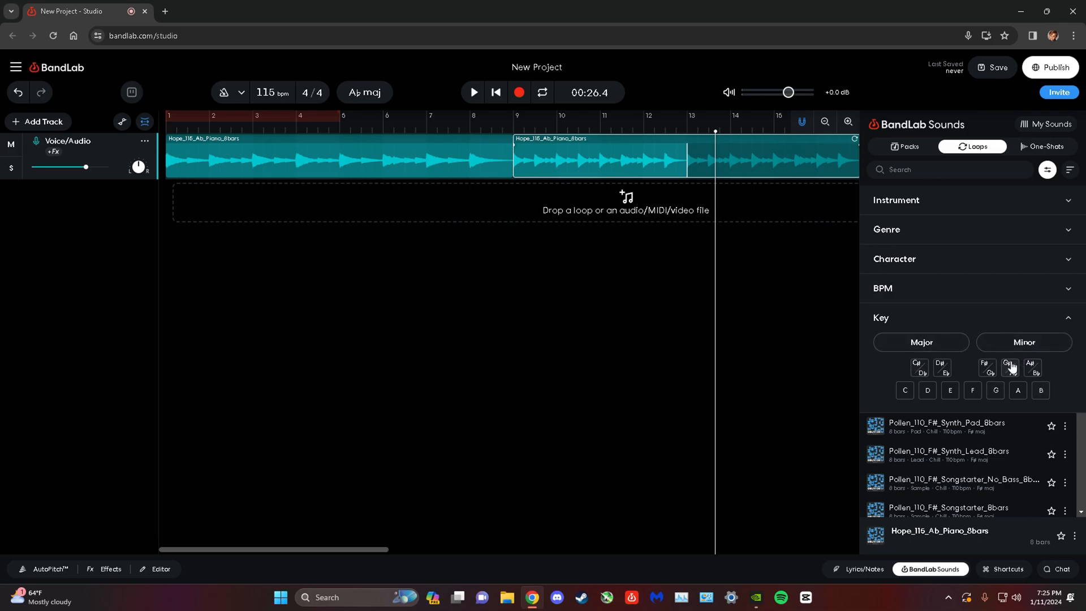
click(947, 345)
click(1044, 177)
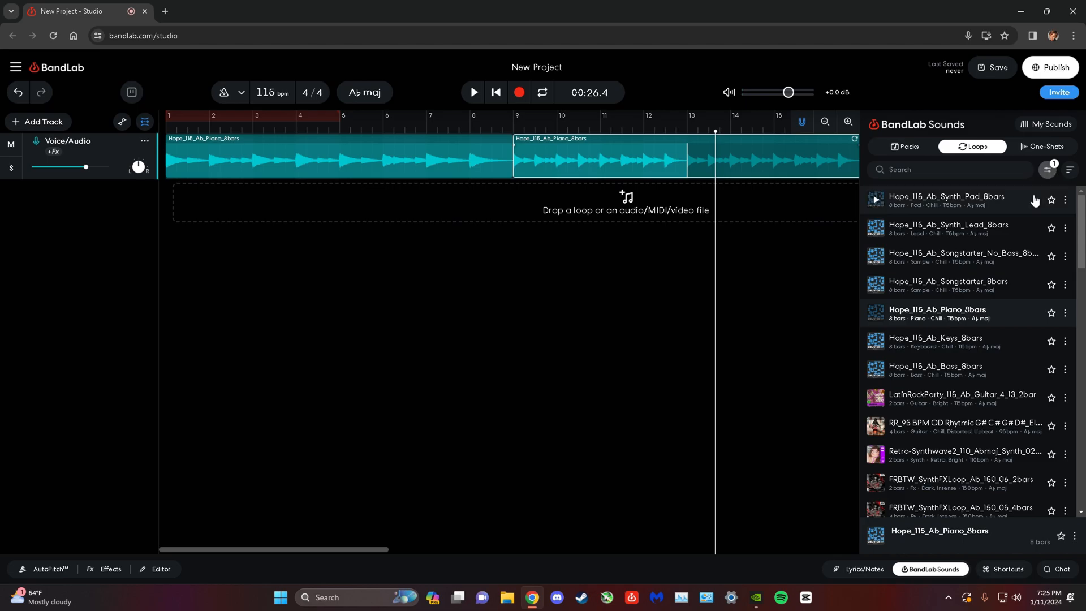
Add the Guitar instrument filter and look through the matching loops.
click(1046, 173)
click(1030, 205)
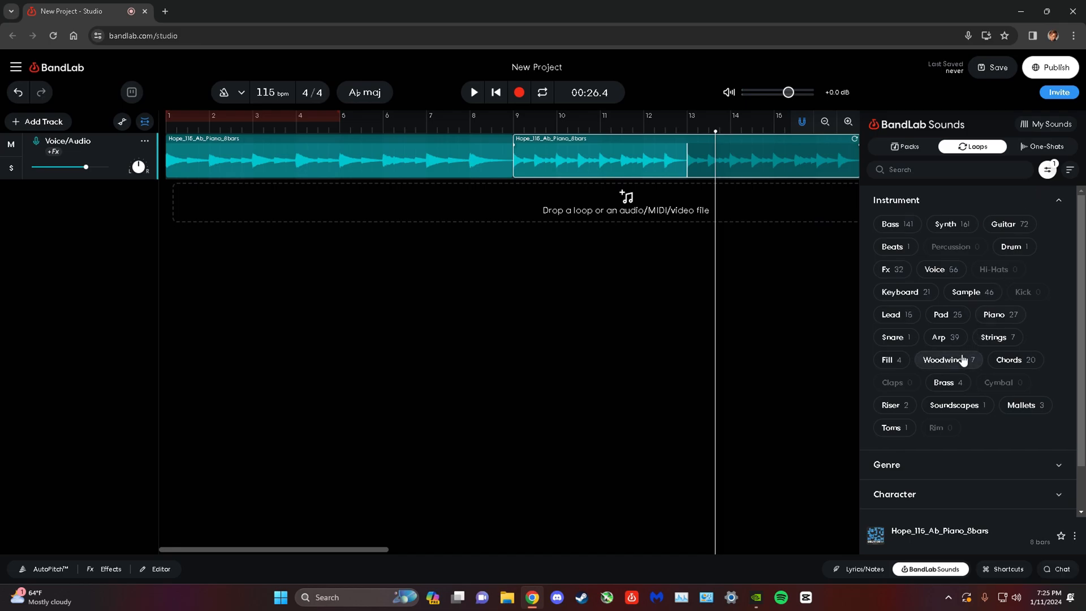
click(998, 225)
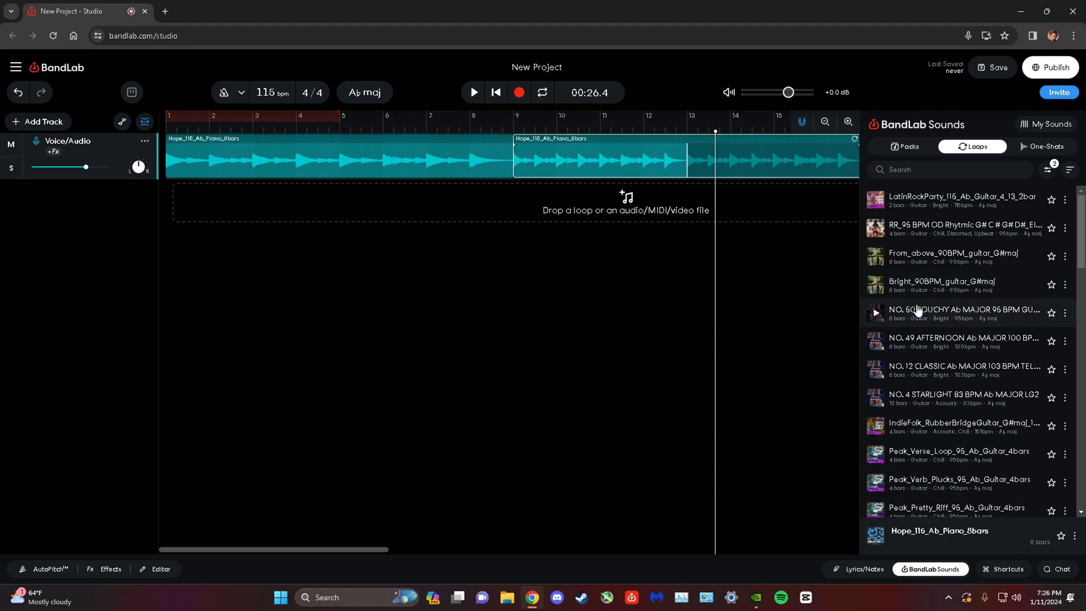
scroll(948, 255, down, 5)
scroll(948, 272, up, 3)
click(950, 323)
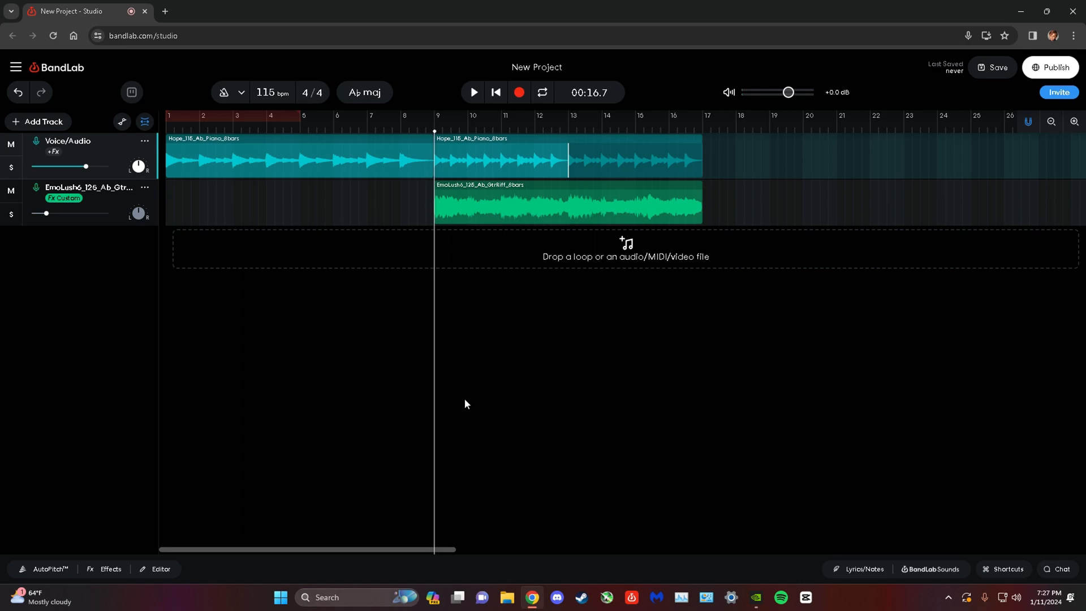
Review the guitar riff track's Studio Reverb effect while playing from bar 9, and leave the playhead at bar 13.
click(117, 204)
click(111, 569)
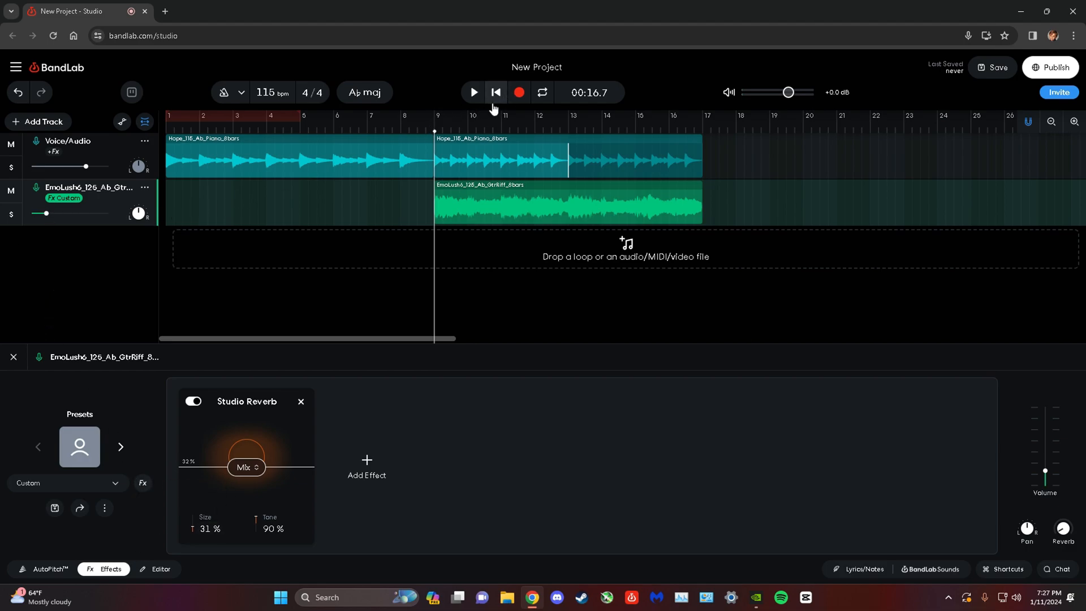
click(469, 102)
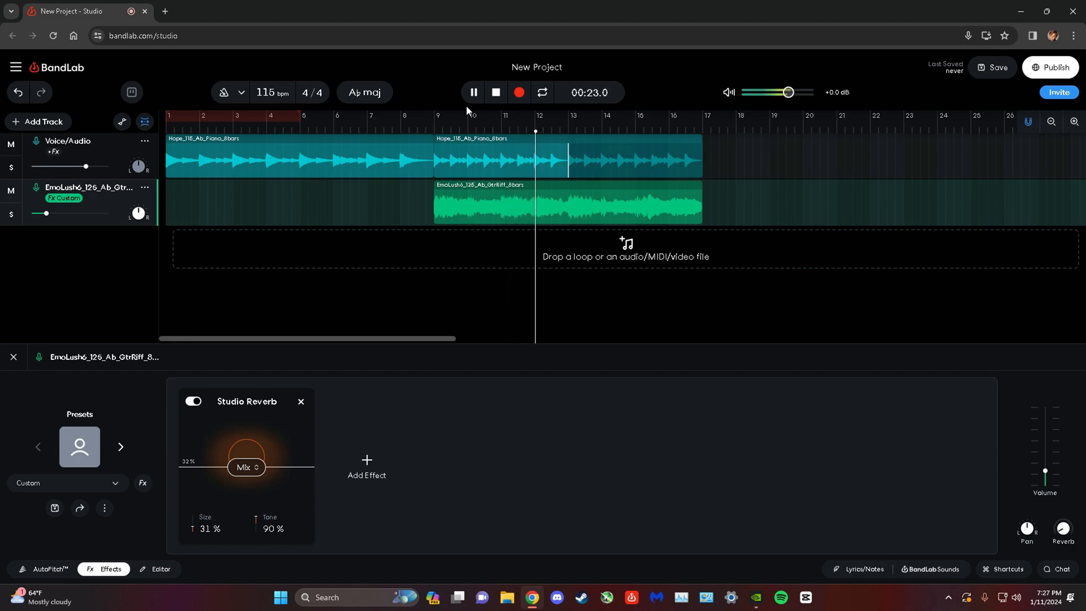
click(474, 94)
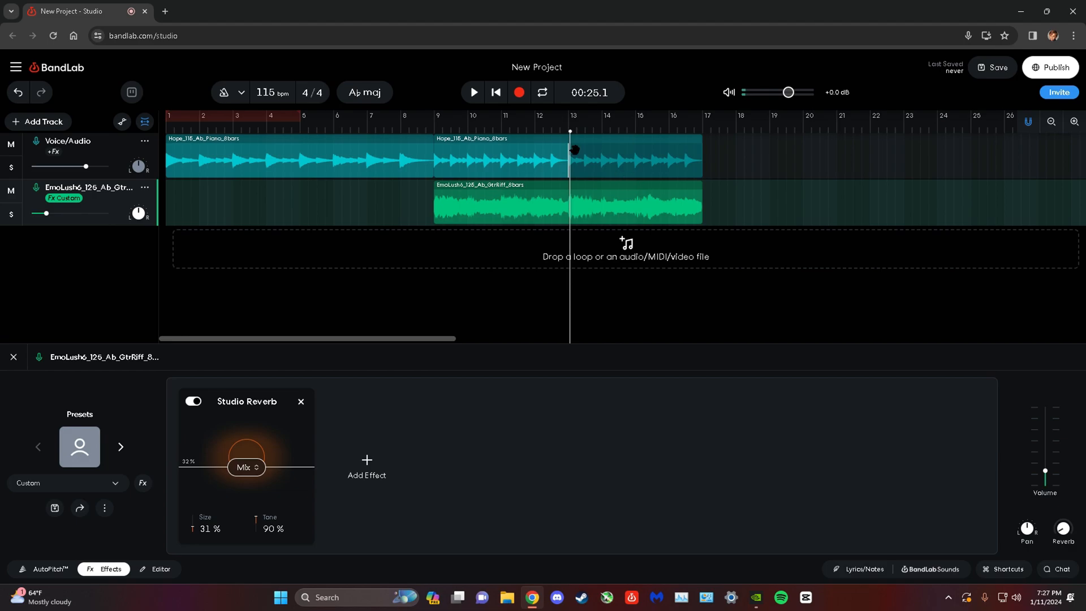
click(569, 125)
click(14, 358)
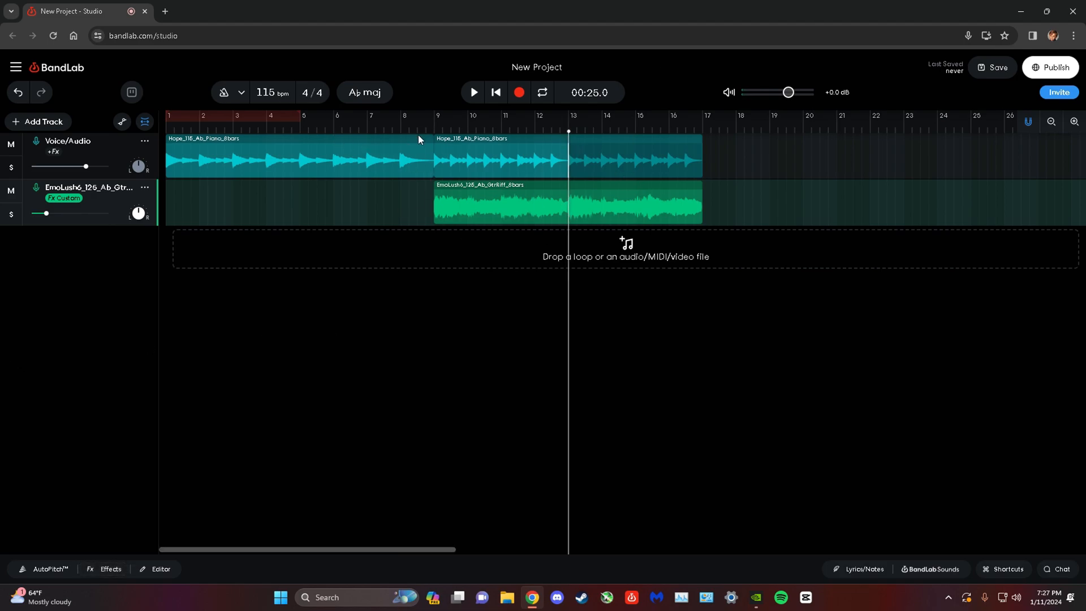
Clear the Guitar and key filters from the BandLab Sounds loops and filter by Hi-Hats.
click(932, 569)
click(1047, 167)
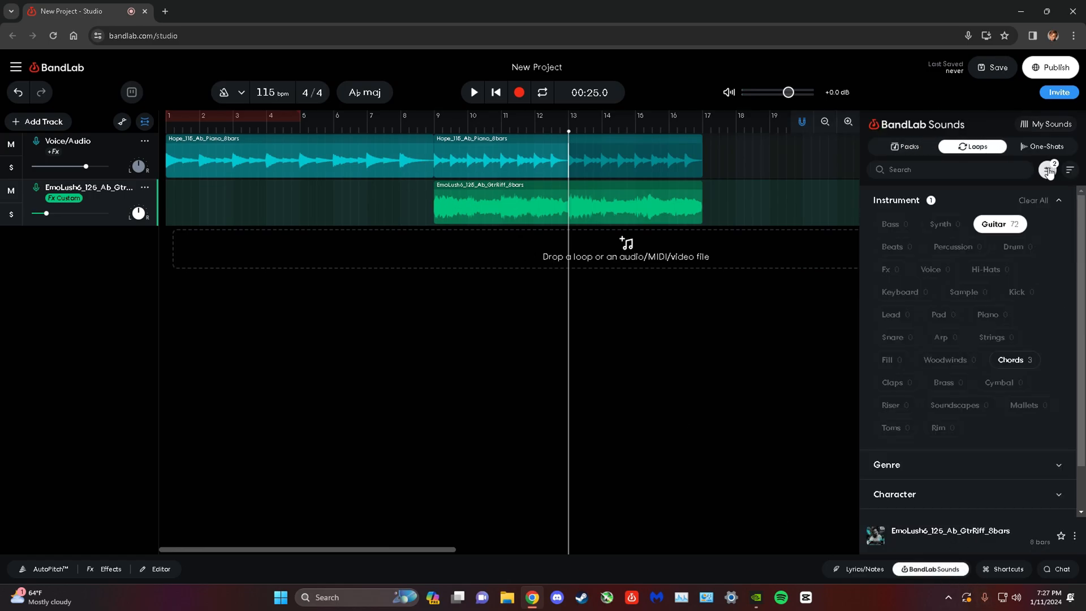
click(1023, 225)
scroll(1054, 509, down, 3)
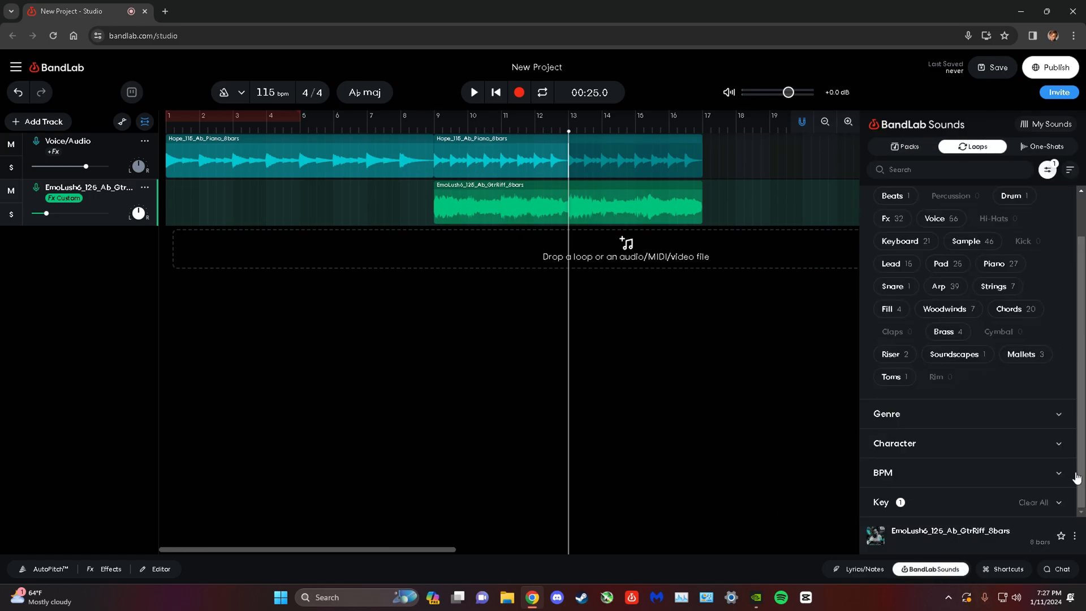
click(1046, 504)
scroll(1017, 339, up, 3)
click(1020, 291)
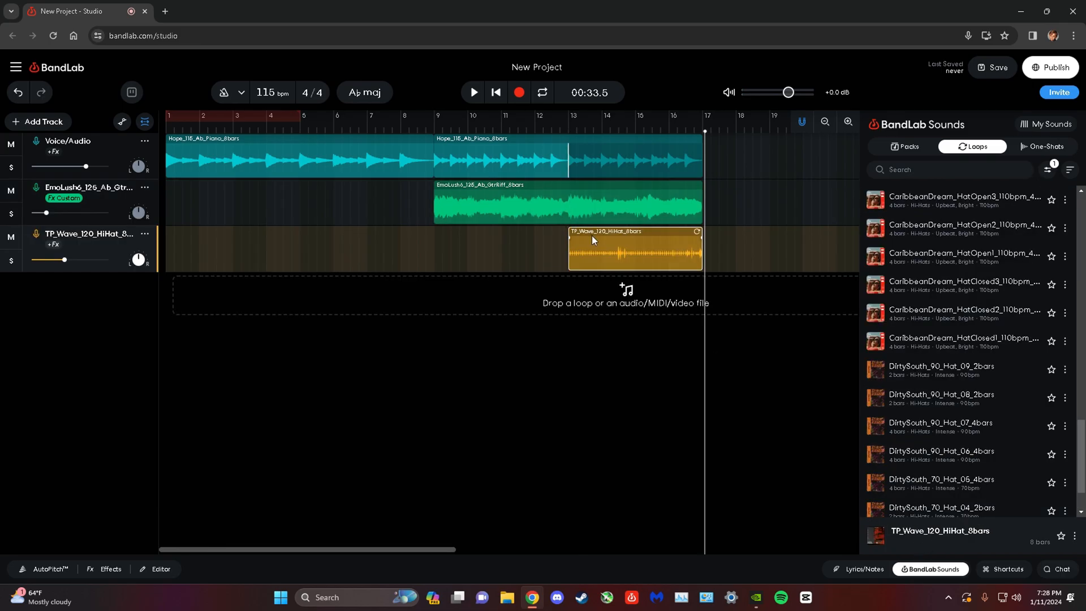
Close the sound library, copy the hi-hat region at bar 13 and paste it at bar 17.
click(569, 126)
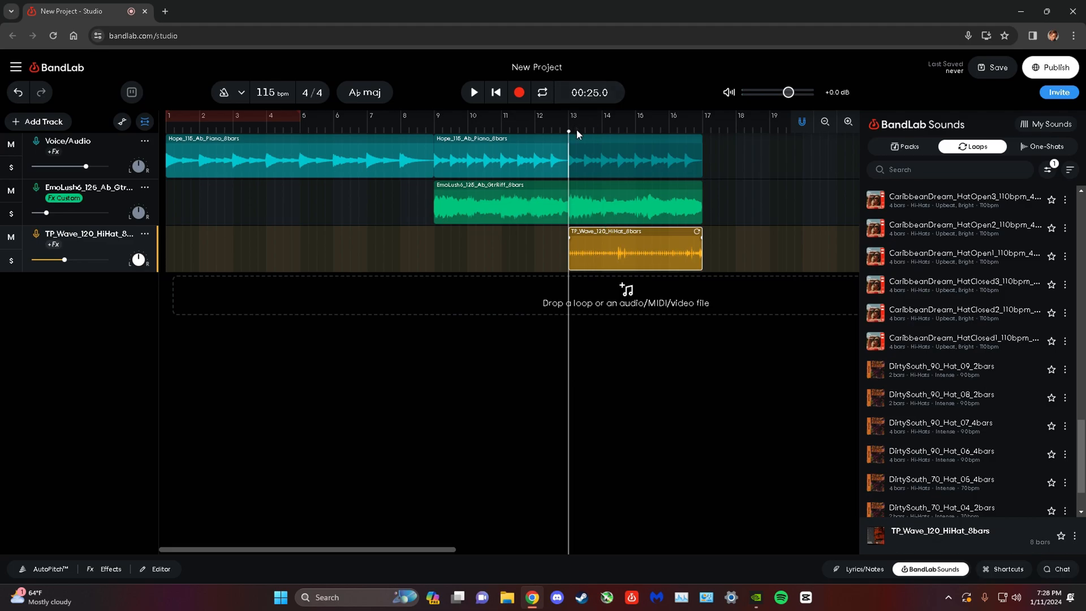
click(942, 572)
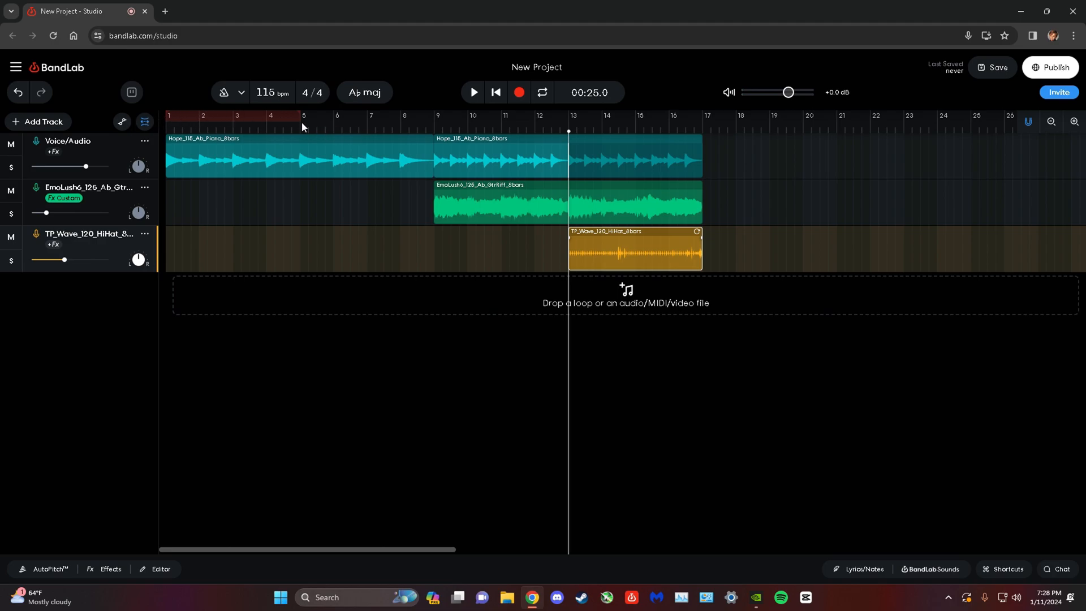
click(668, 146)
click(672, 239)
right_click(673, 241)
click(721, 274)
click(705, 129)
right_click(728, 242)
click(746, 250)
Undo a trial stretch of the pasted hi-hat region, and stretch that region to end at bar 25.
mouse_move(836, 244)
mouse_down()
mouse_move(888, 245)
mouse_move(852, 246)
mouse_up()
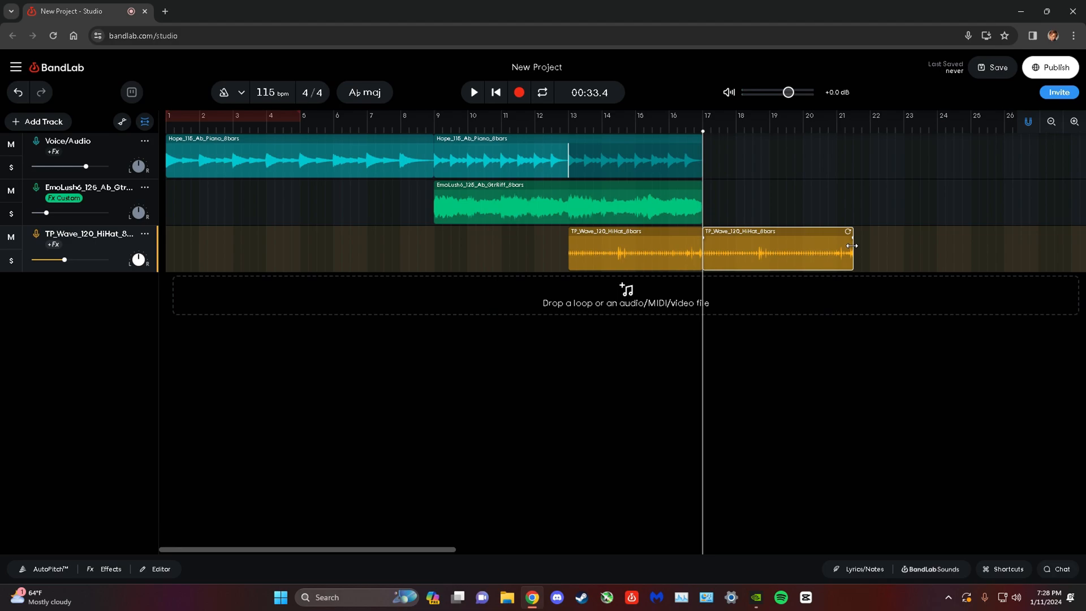
click(22, 88)
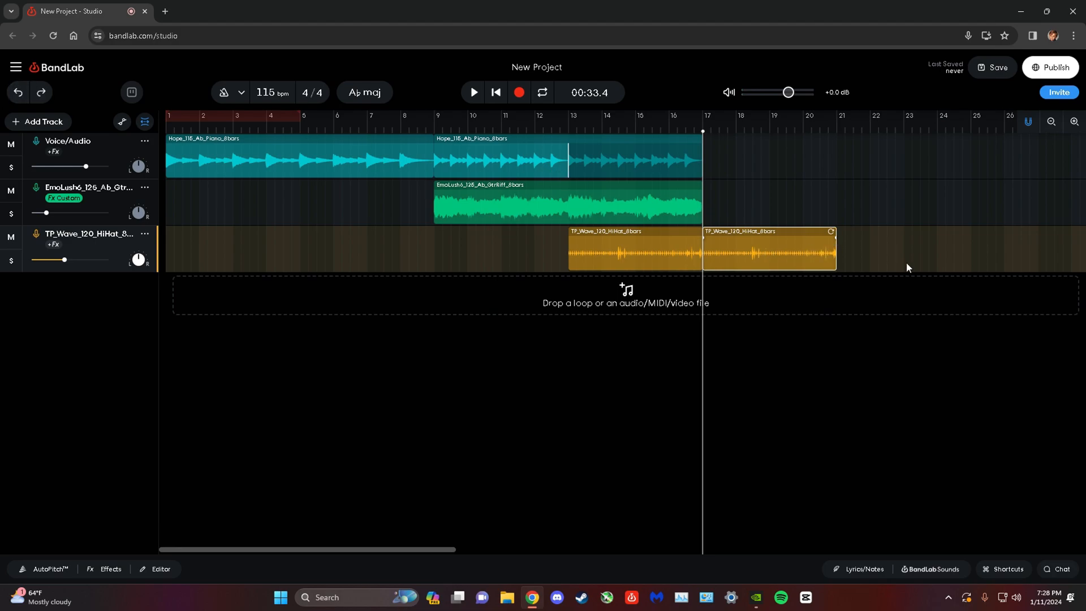
click(838, 131)
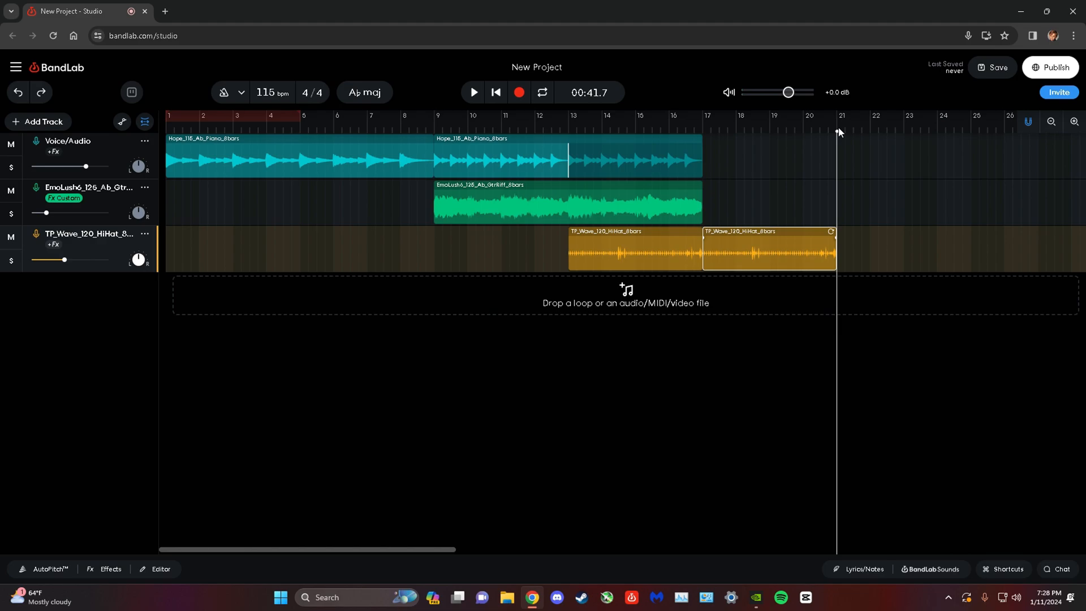
click(971, 131)
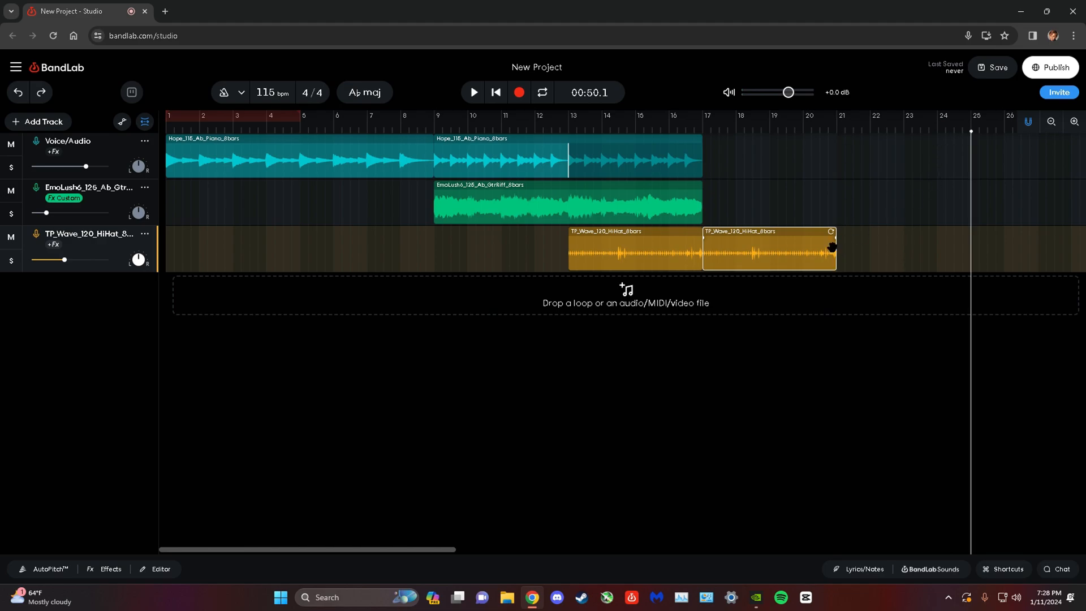
drag(838, 252, 968, 258)
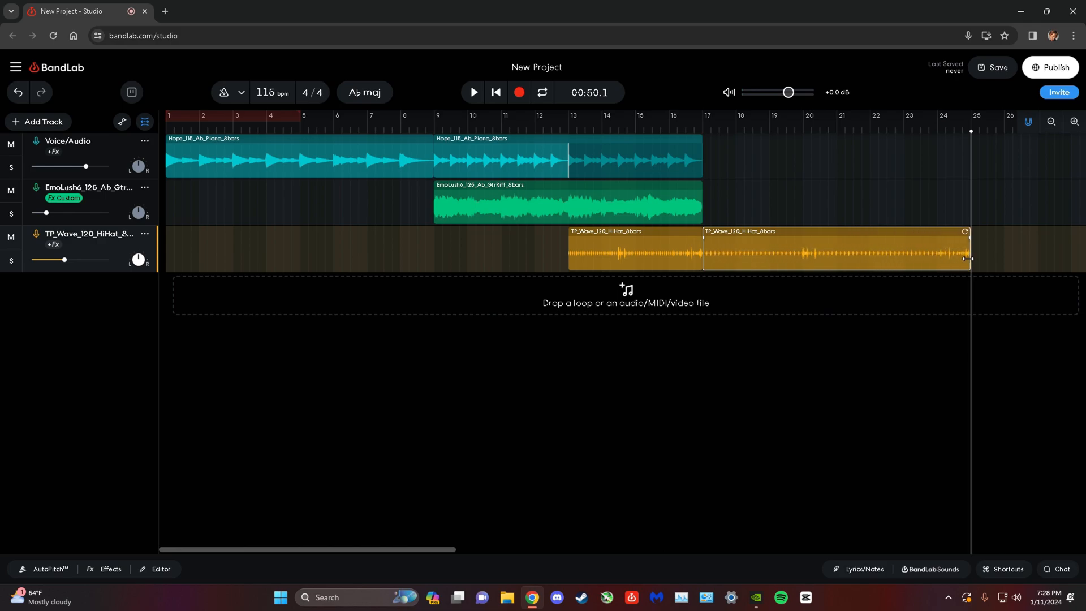
Loop the second piano region and the guitar riff region so that both extend to bar 25.
click(703, 125)
click(662, 147)
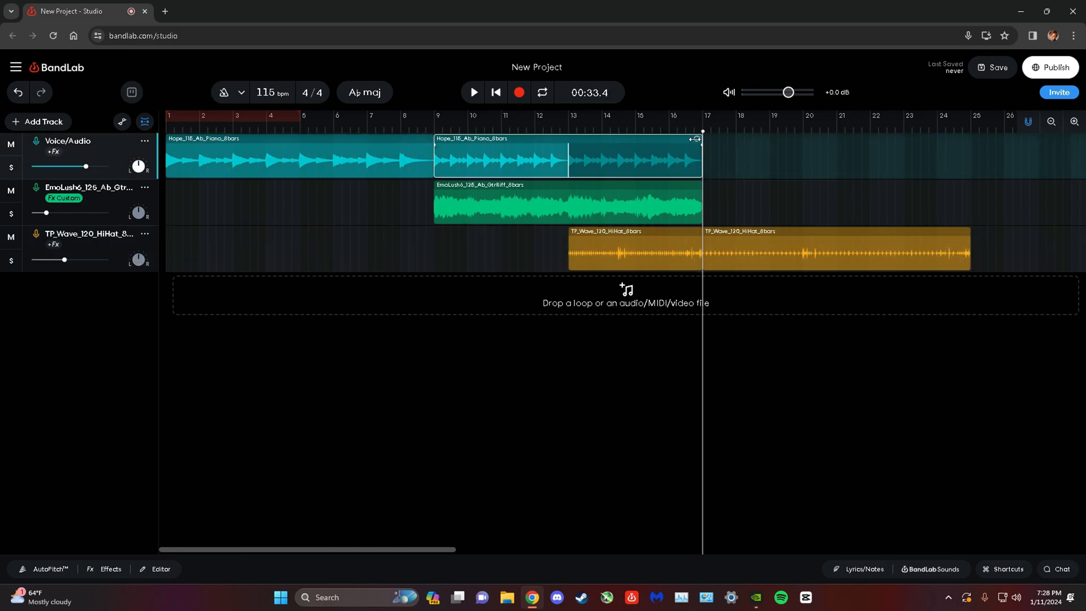
drag(695, 137, 963, 150)
click(695, 200)
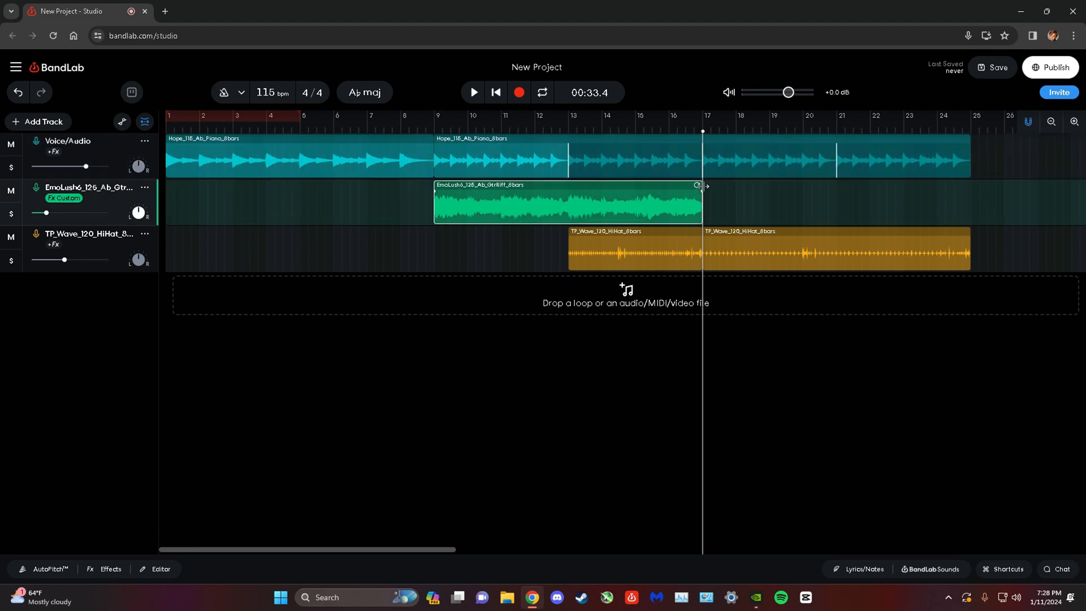
drag(718, 185, 964, 185)
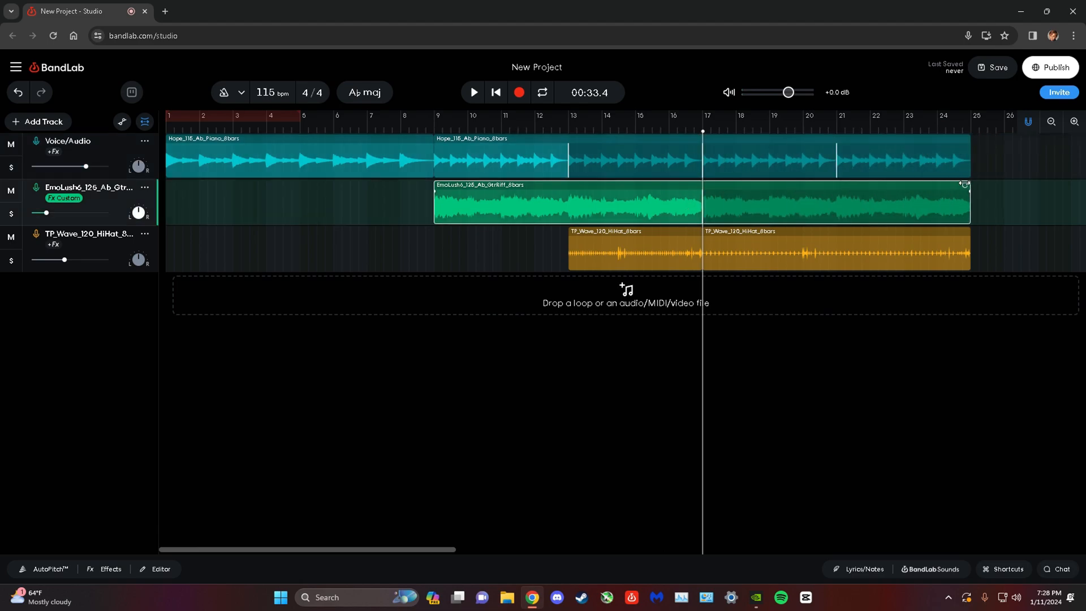
Add a virtual instrument track and set its instrument to 808 Bass.
click(946, 566)
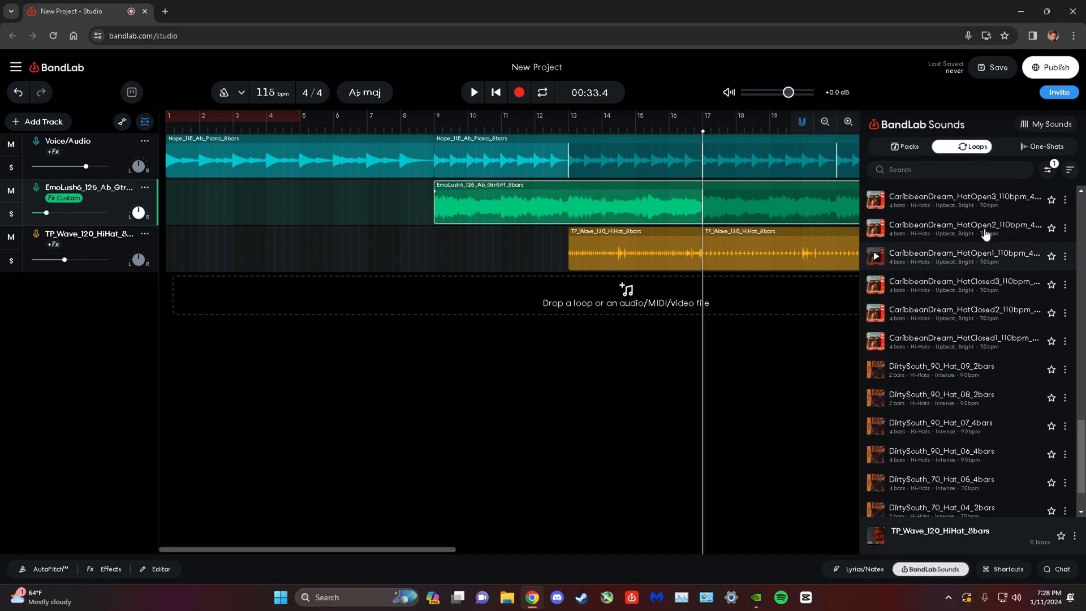
click(1049, 170)
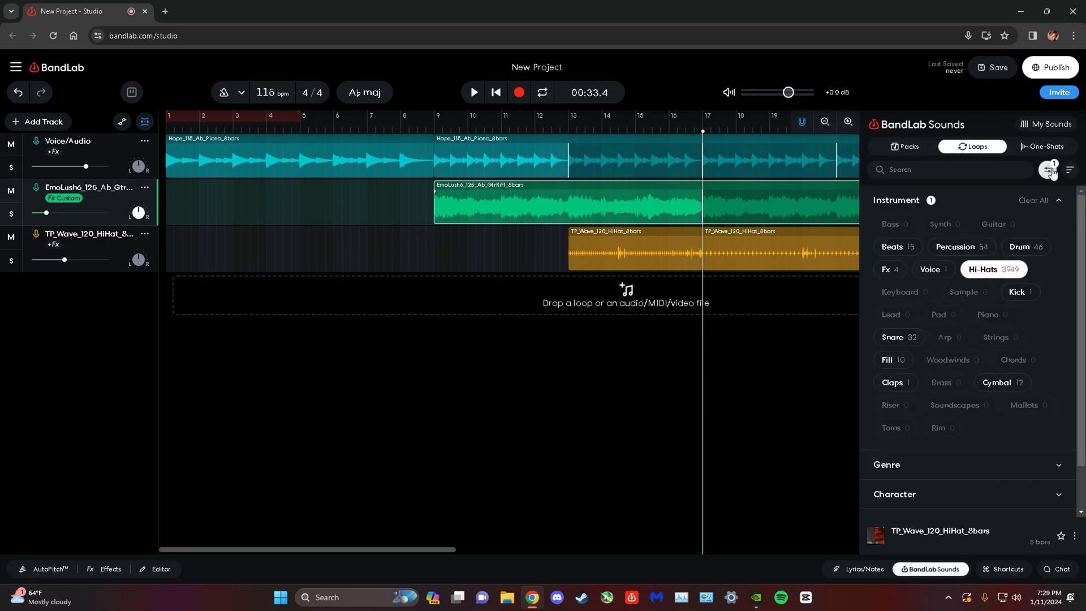
click(23, 122)
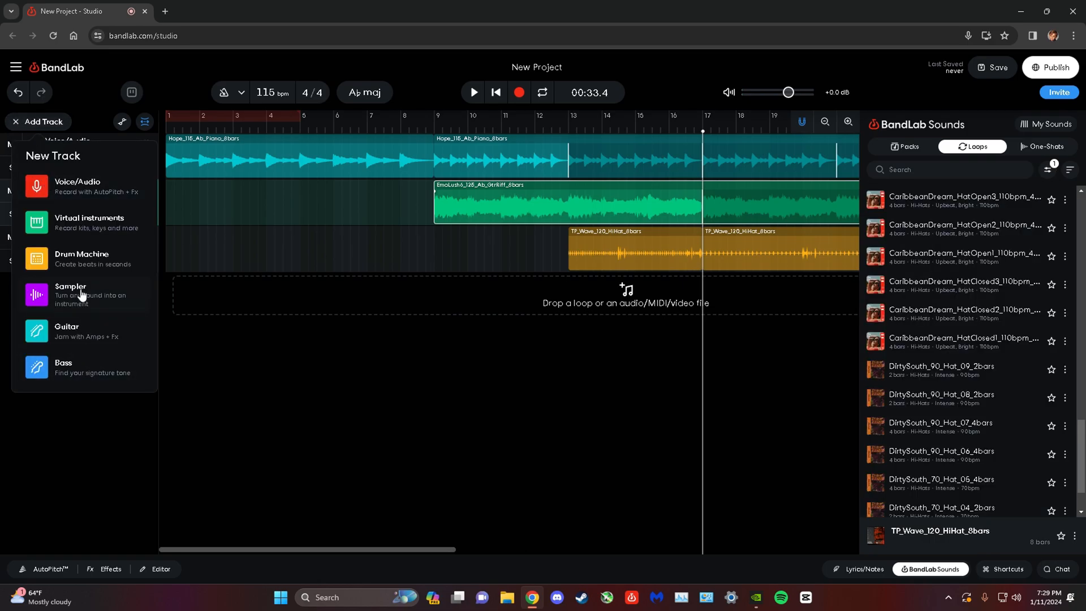
click(108, 226)
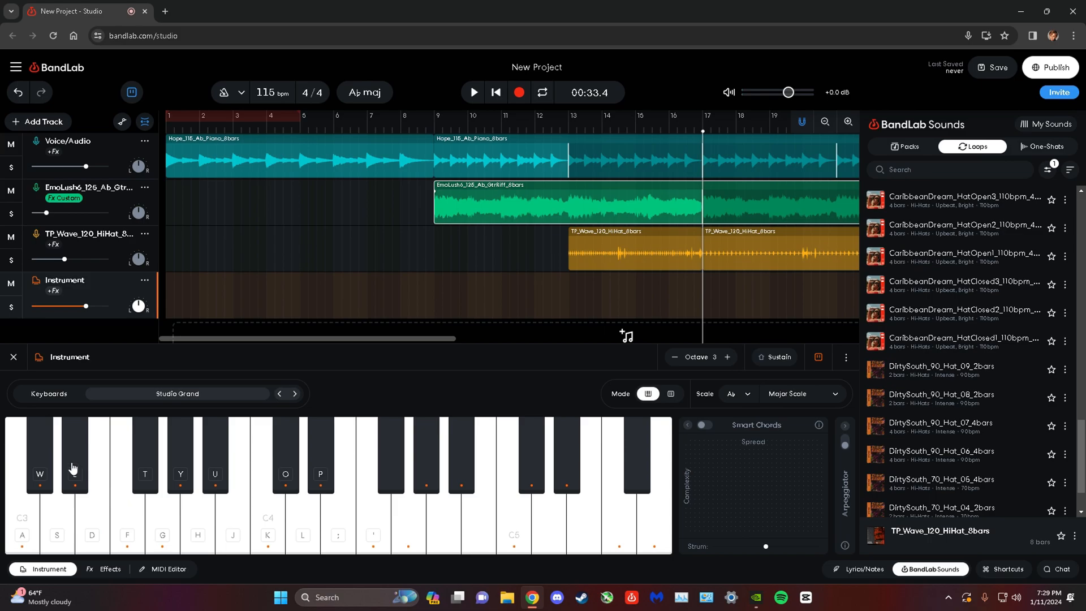
click(95, 569)
click(51, 568)
click(188, 396)
click(45, 116)
click(50, 100)
click(184, 129)
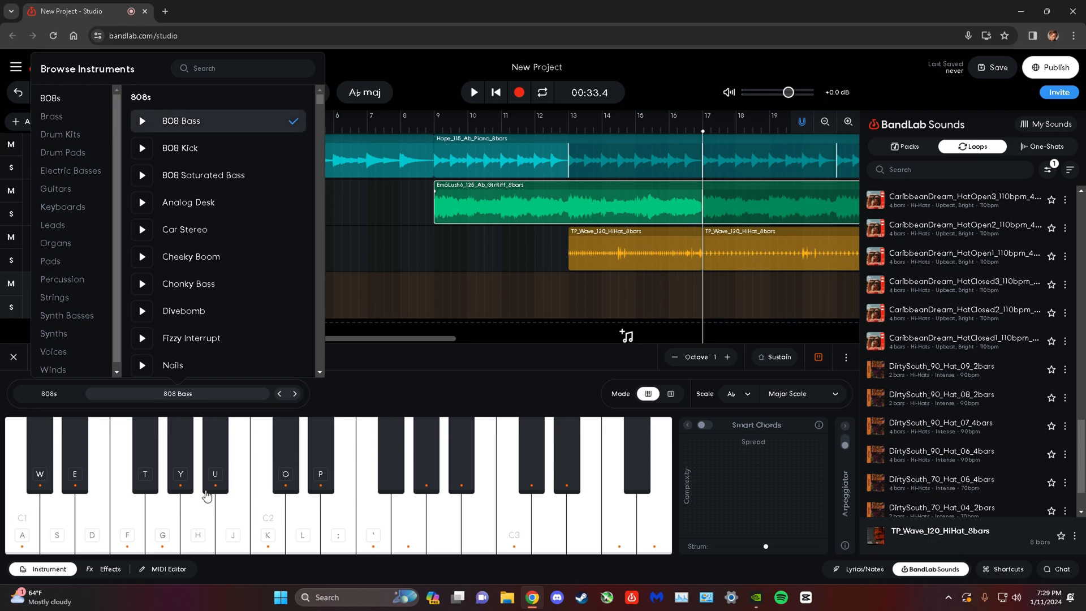
Try out several notes on the 808 Bass keyboard and delete the Instrument track.
click(208, 491)
key(s)
key(h)
key(k)
key(g)
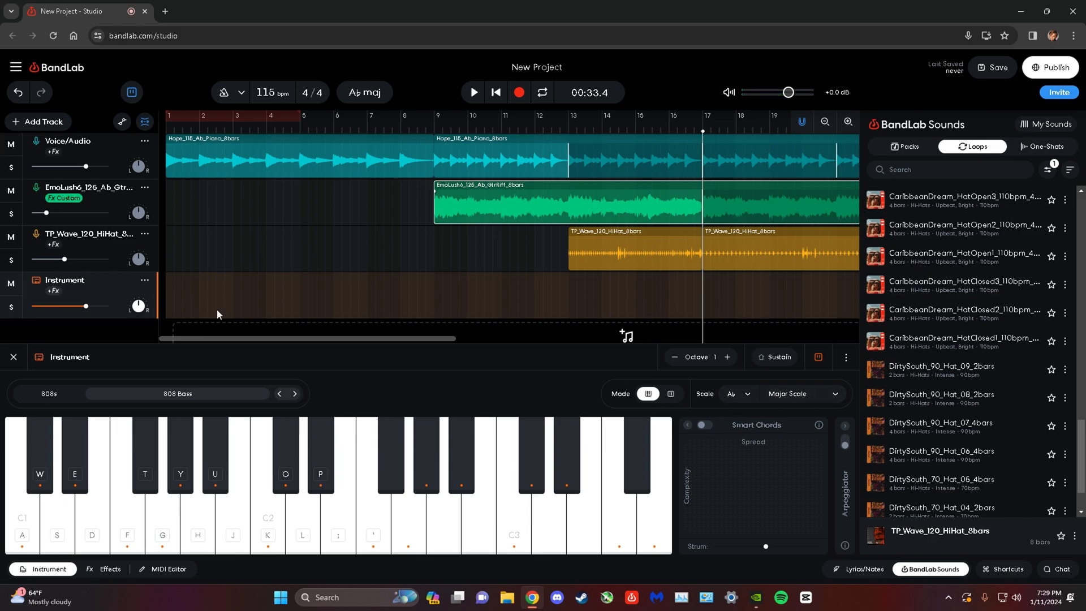
click(18, 360)
click(145, 280)
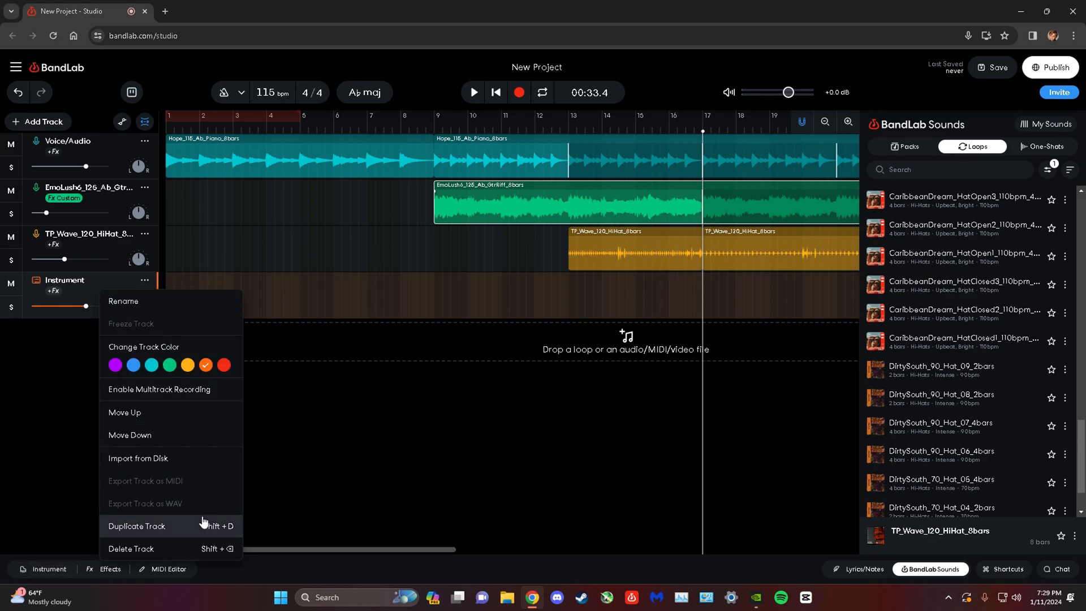
click(225, 544)
Replace the Hi-Hats filter with Bass in the key of G#/Ab and look through the matching loops.
click(1047, 170)
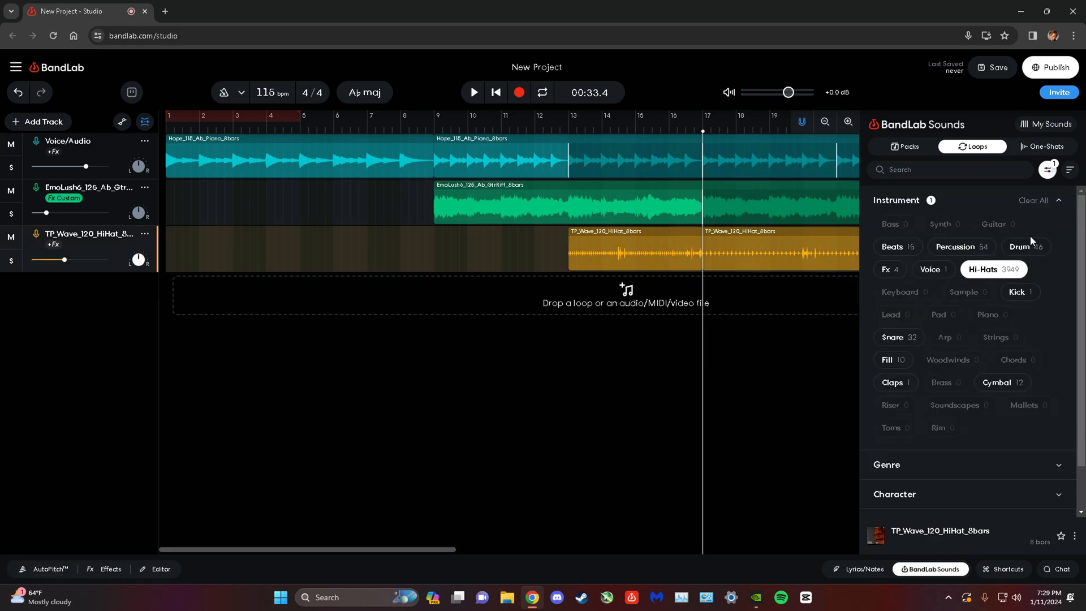
click(1014, 273)
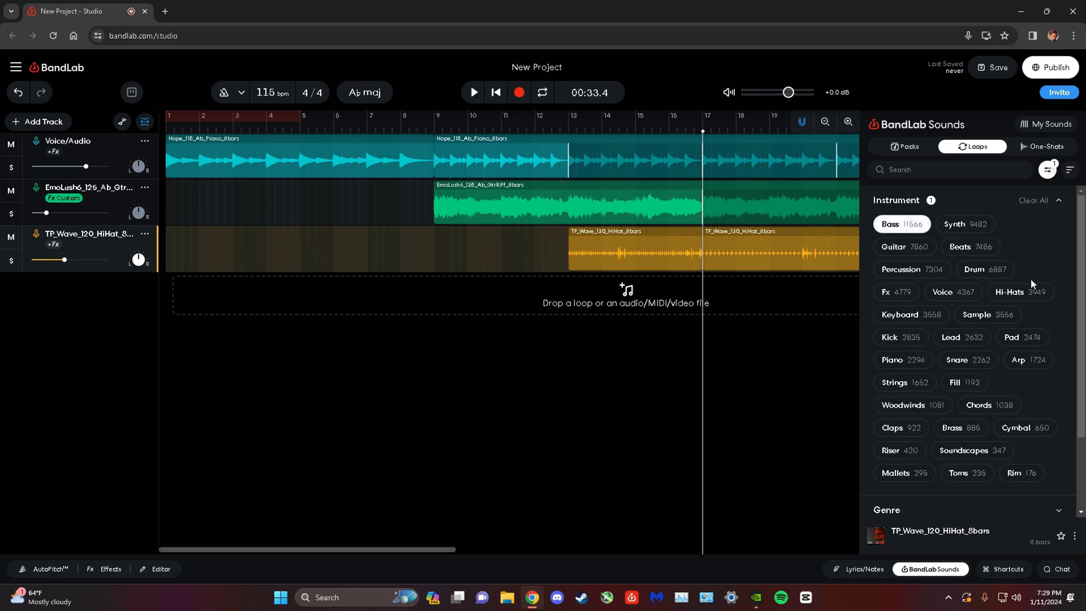
scroll(1034, 274, down, 1)
click(1059, 503)
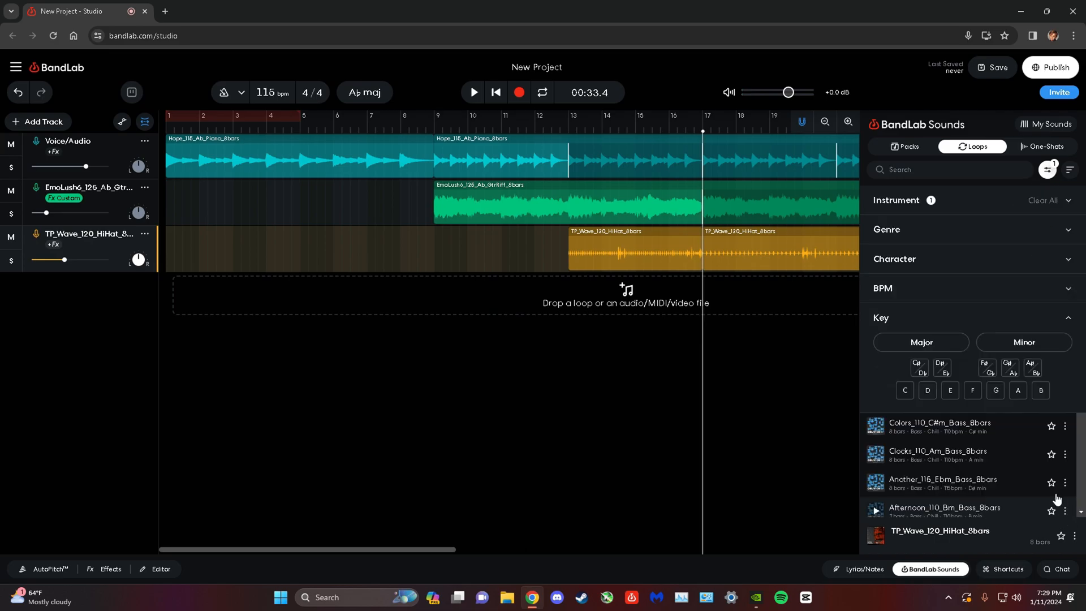
click(1006, 374)
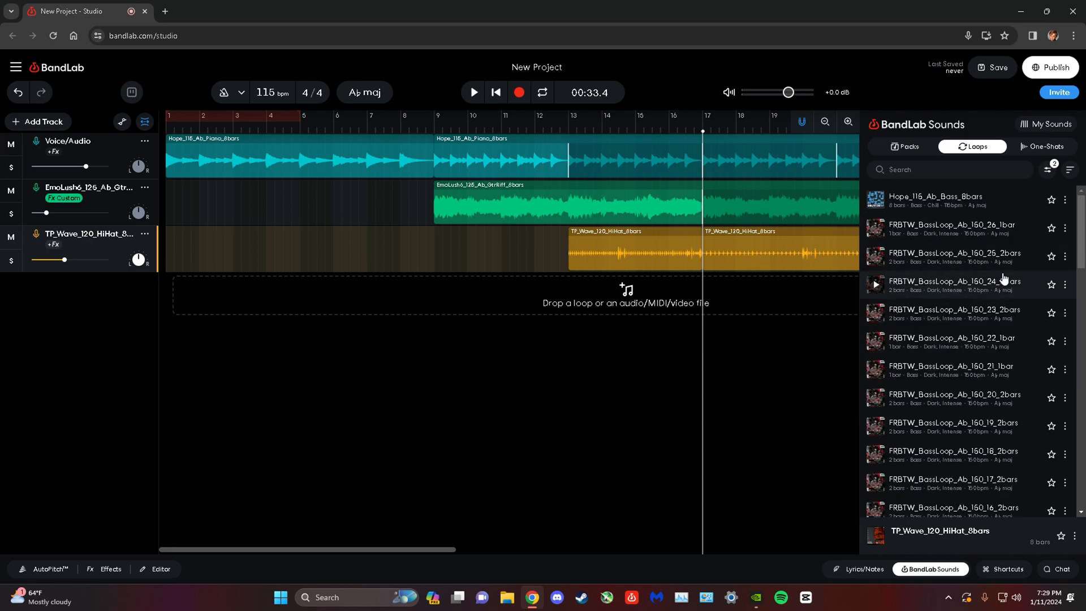
scroll(993, 237, down, 8)
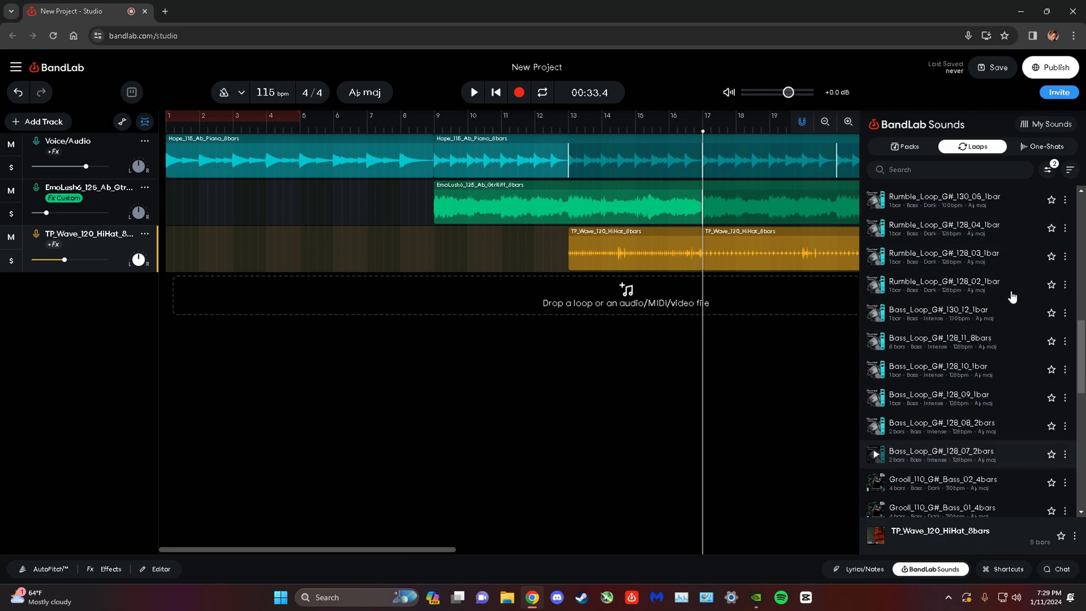
scroll(1012, 294, up, 5)
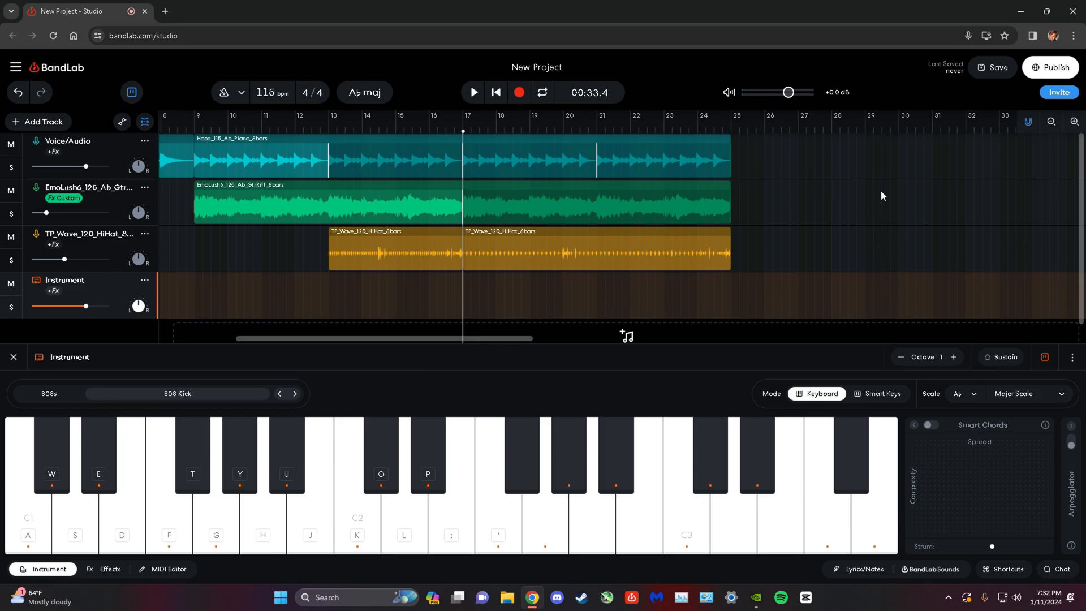
Record an 808 Kick line of low E, F, G and A notes from bar 16 to about bar 25, and move the playhead to bar 17.
click(420, 133)
click(473, 93)
click(519, 92)
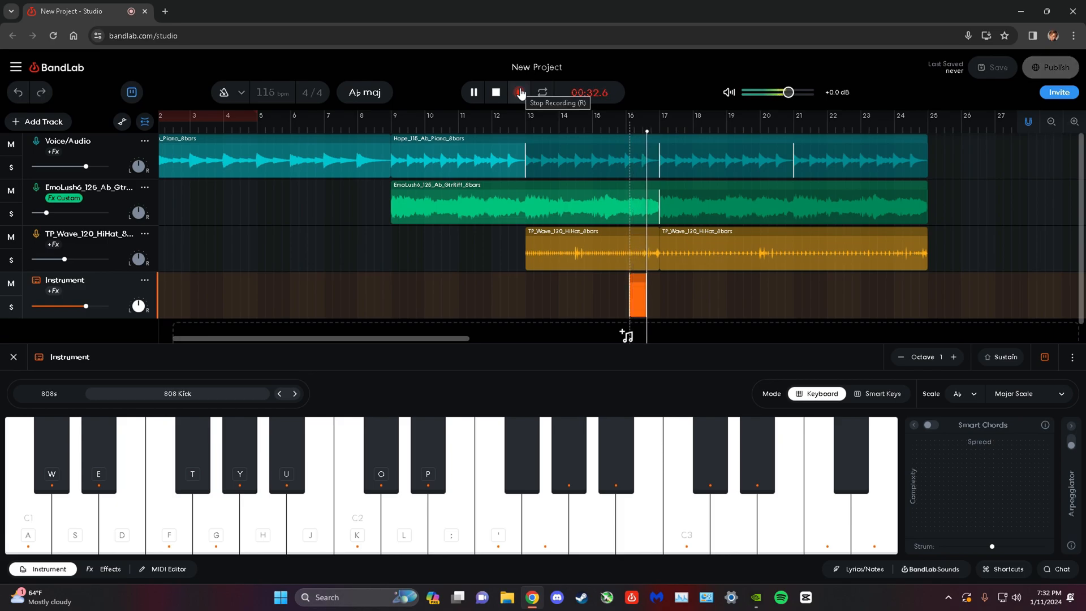
key(f)
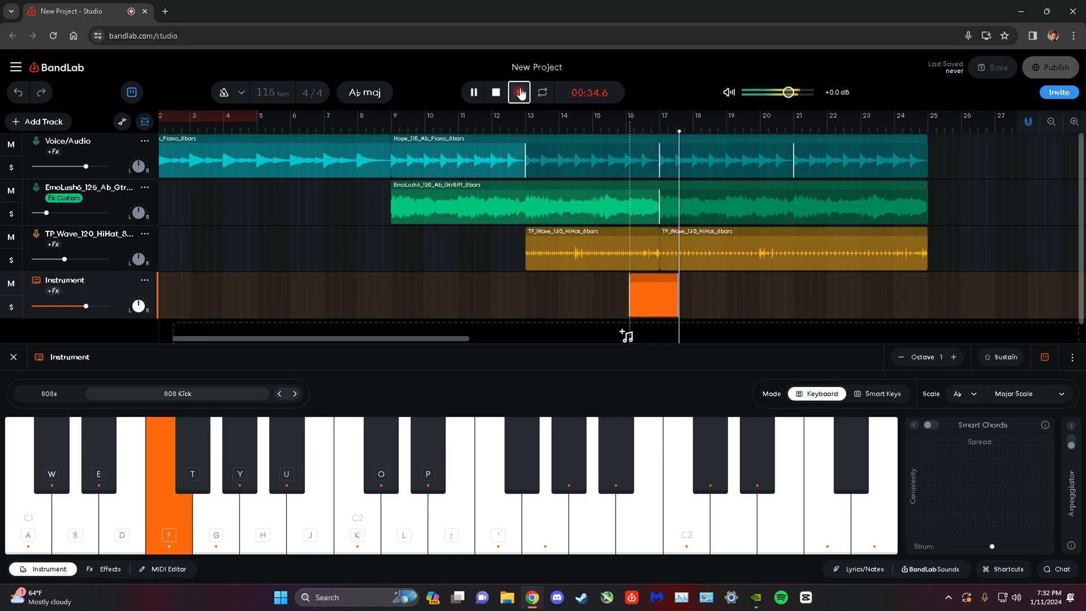
key(g)
key(h)
key(f)
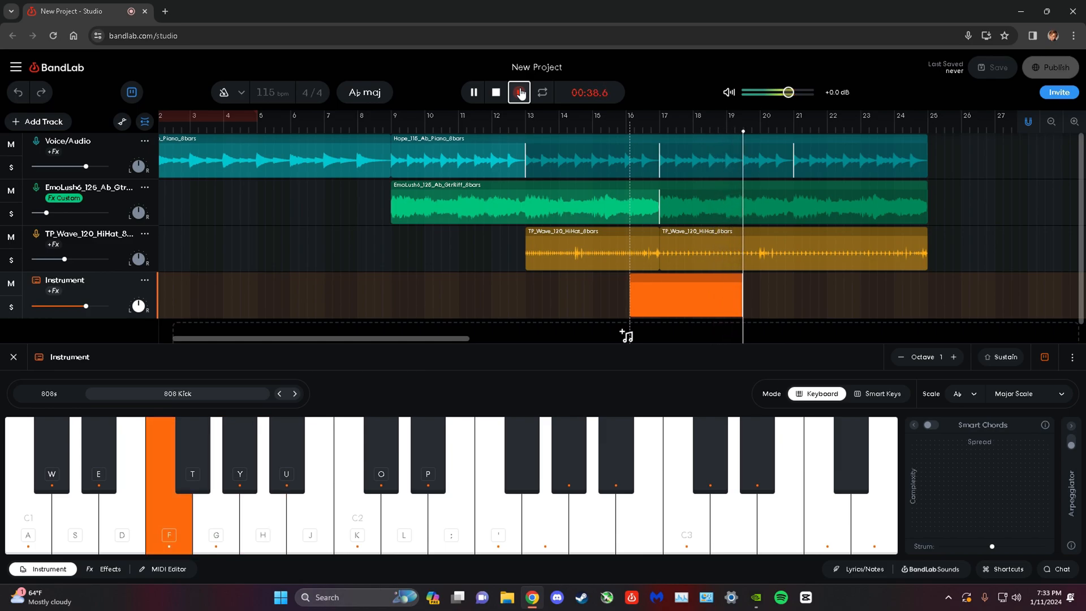
key(d)
key(f)
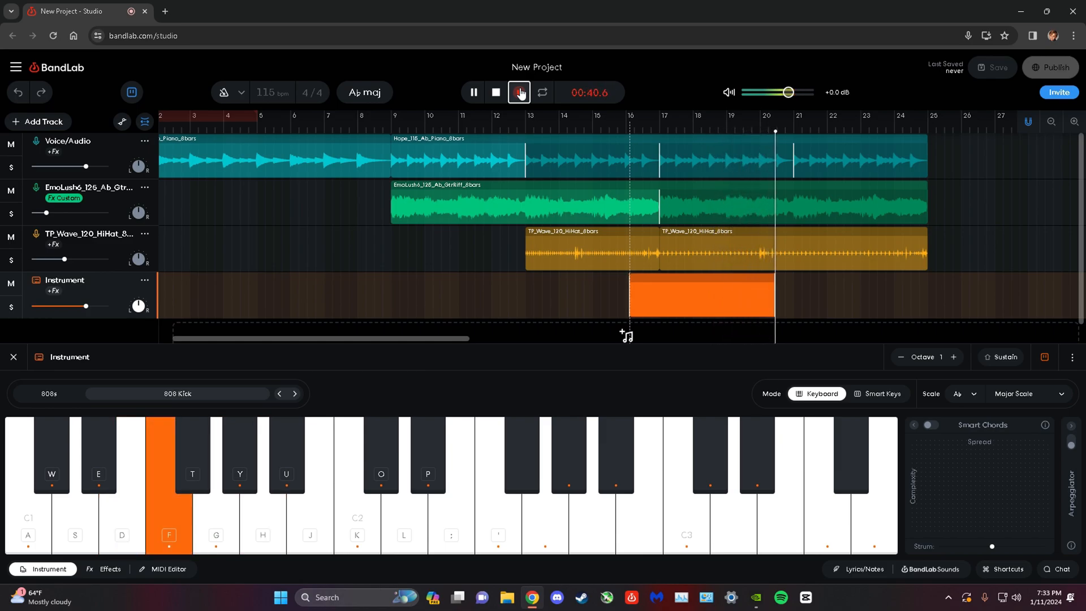
key(f)
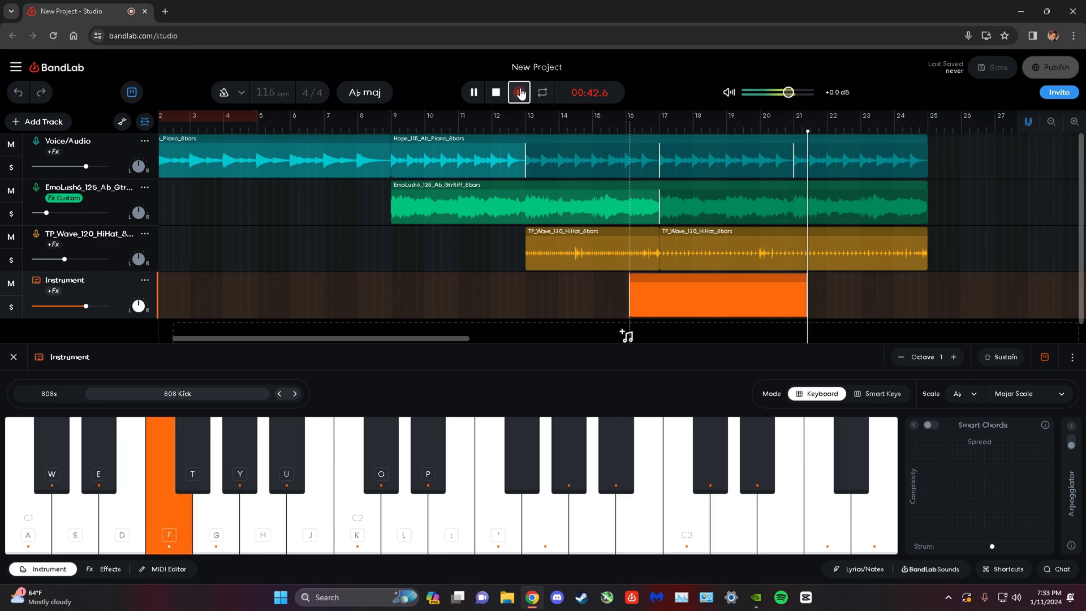
key(f)
key(g)
key(d)
key(d)
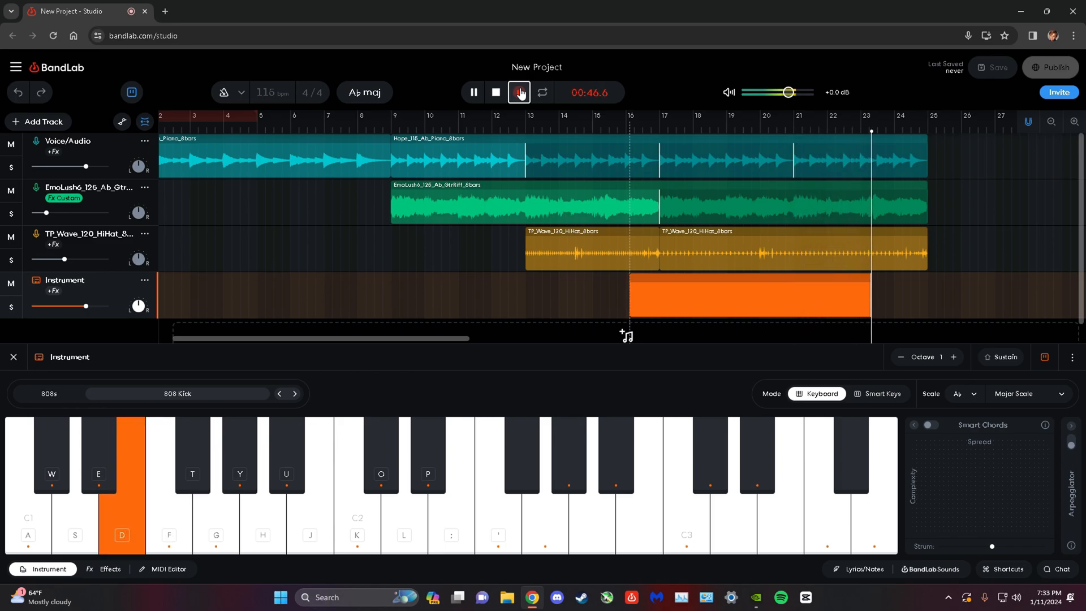
key(d)
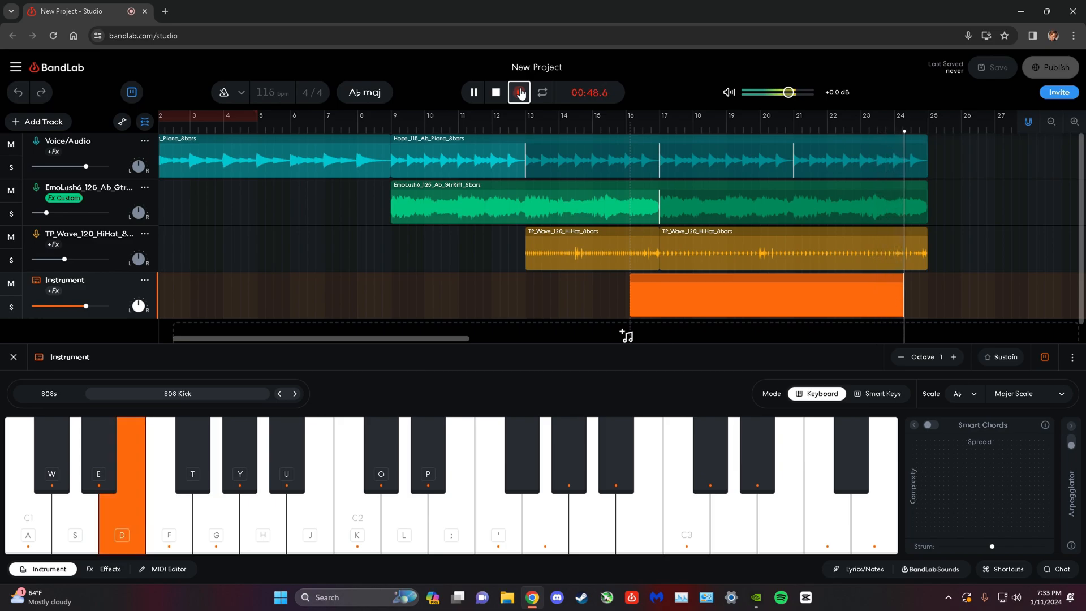
key(f)
key(g)
click(519, 92)
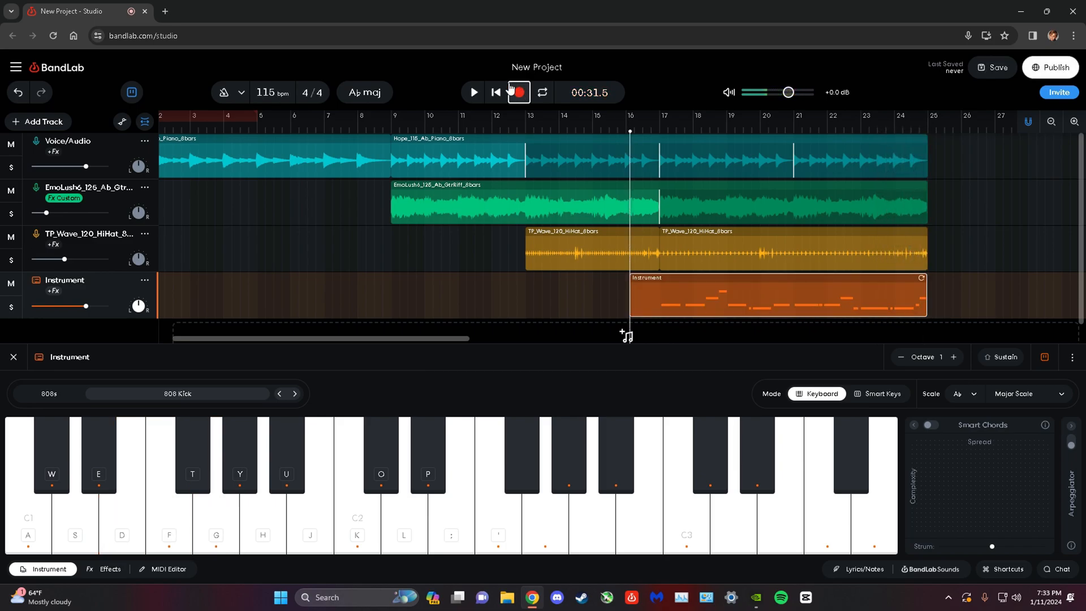
click(659, 136)
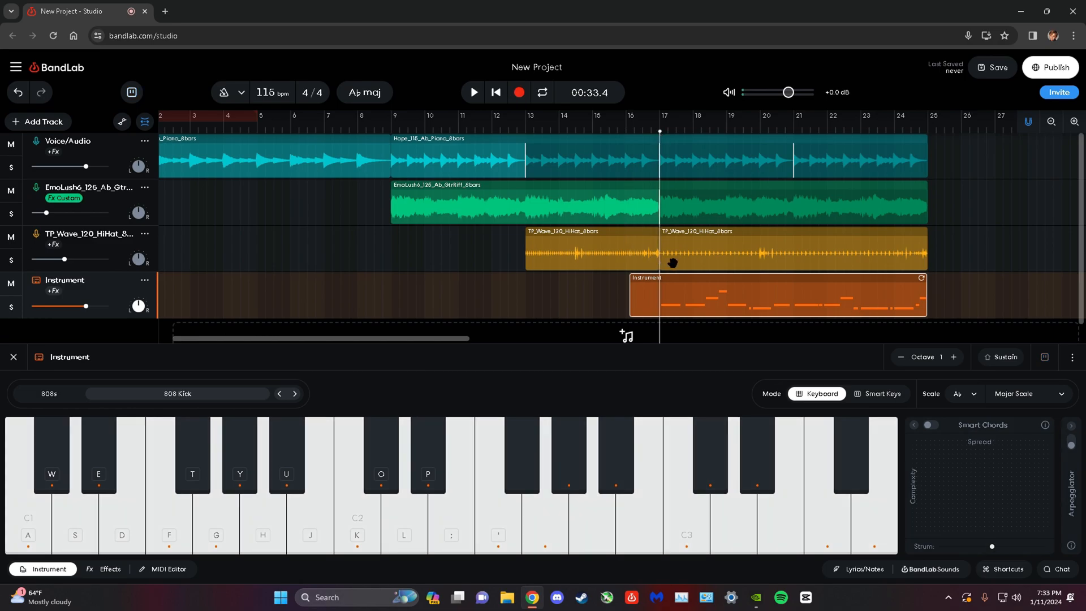
Trim the start of the recorded 808 Kick region to bar 17 and quantize the region to 1/8.
drag(631, 297, 662, 301)
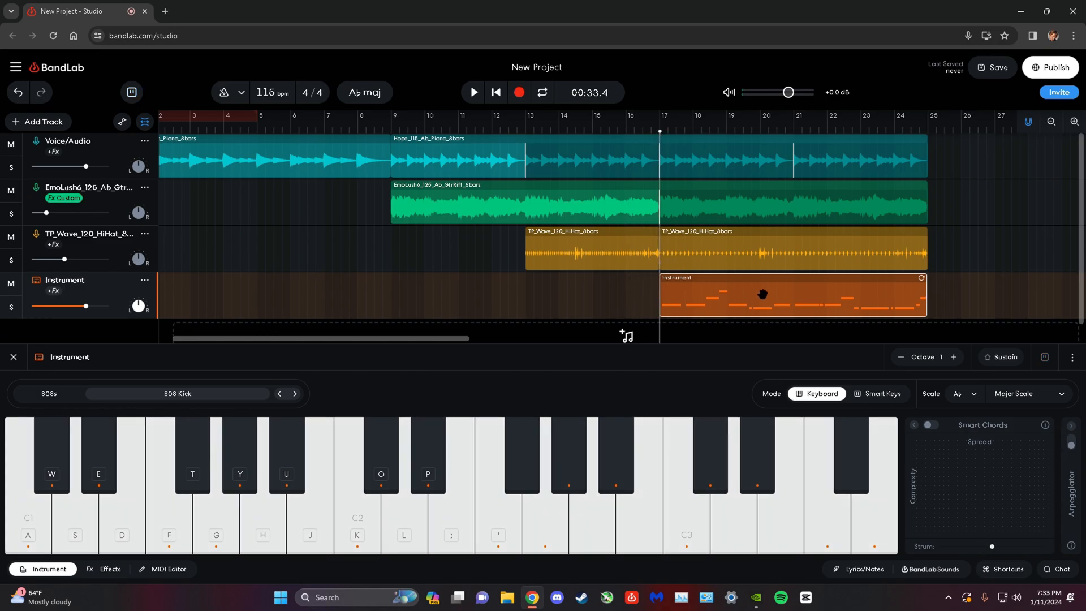
click(13, 357)
right_click(810, 290)
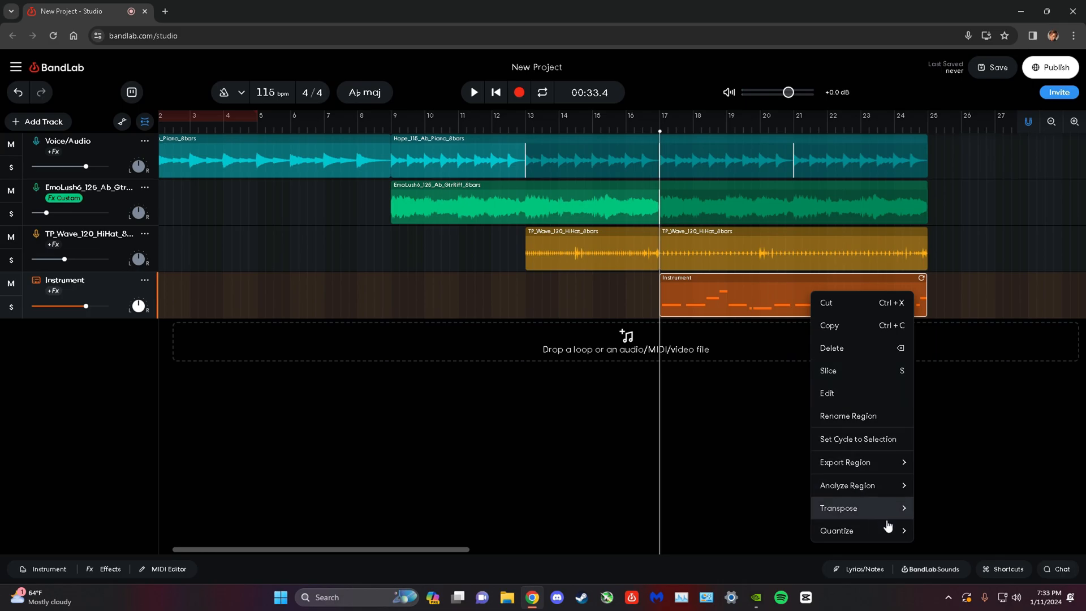
mouse_move(899, 531)
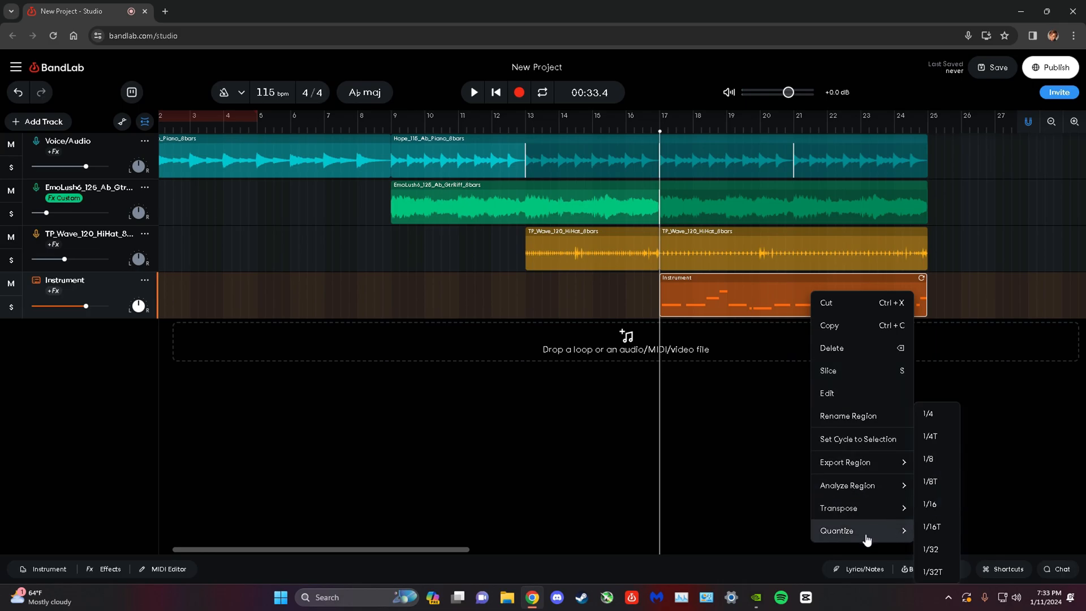
right_click(737, 308)
mouse_move(826, 552)
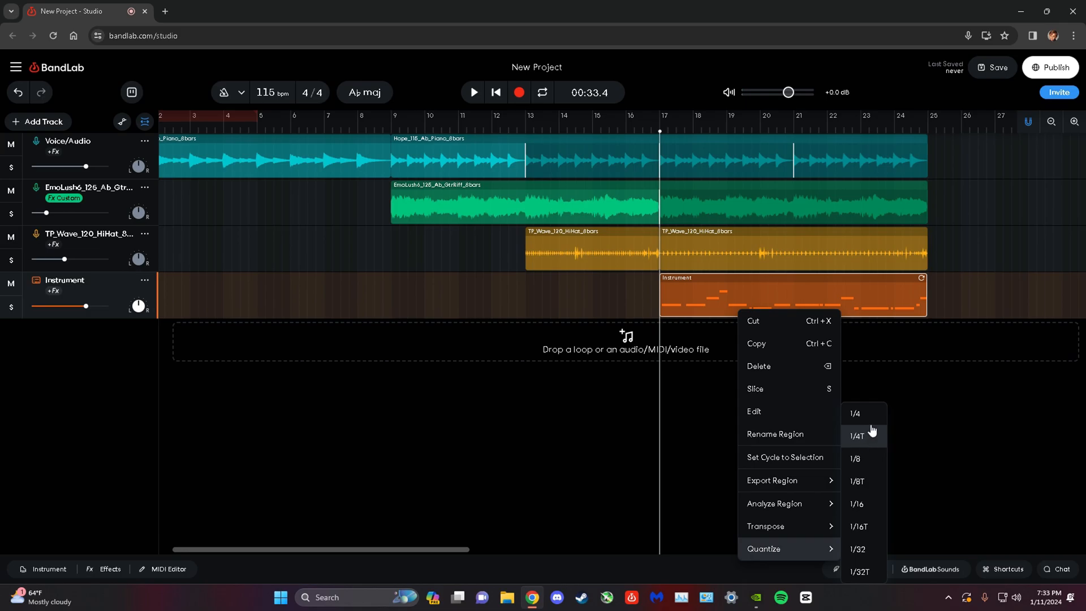
click(856, 459)
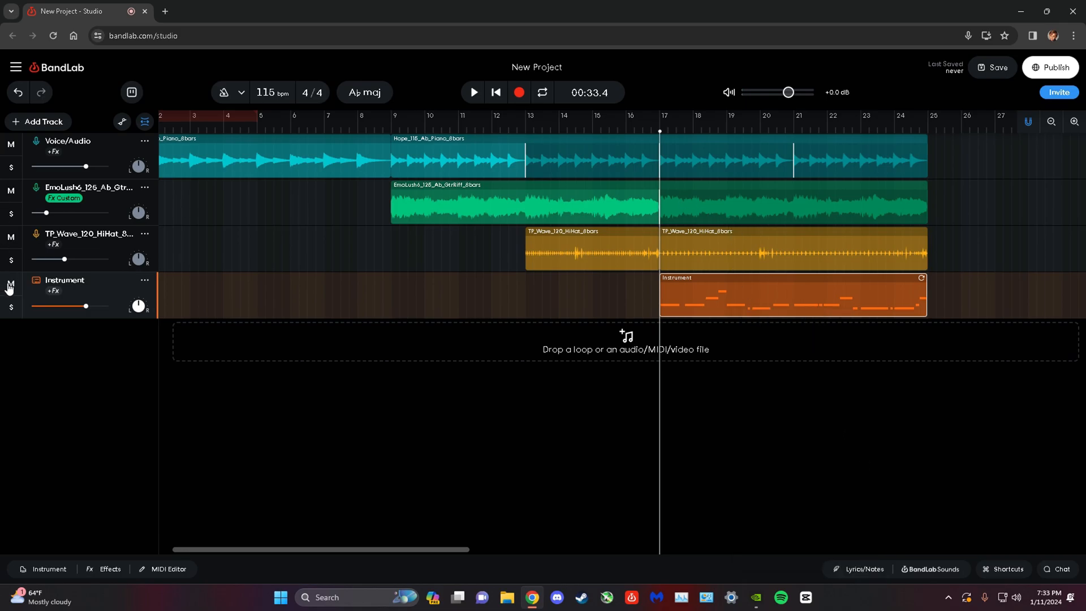
Play the Instrument track in solo from bar 17, unsolo it and return the playhead to bar 17.
click(11, 306)
click(474, 92)
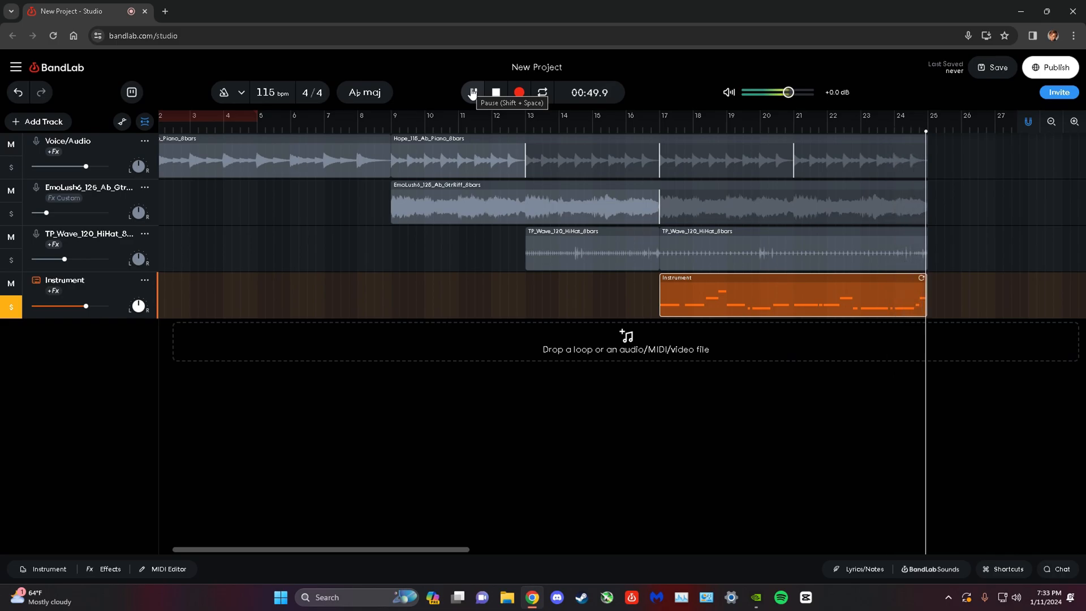
click(468, 92)
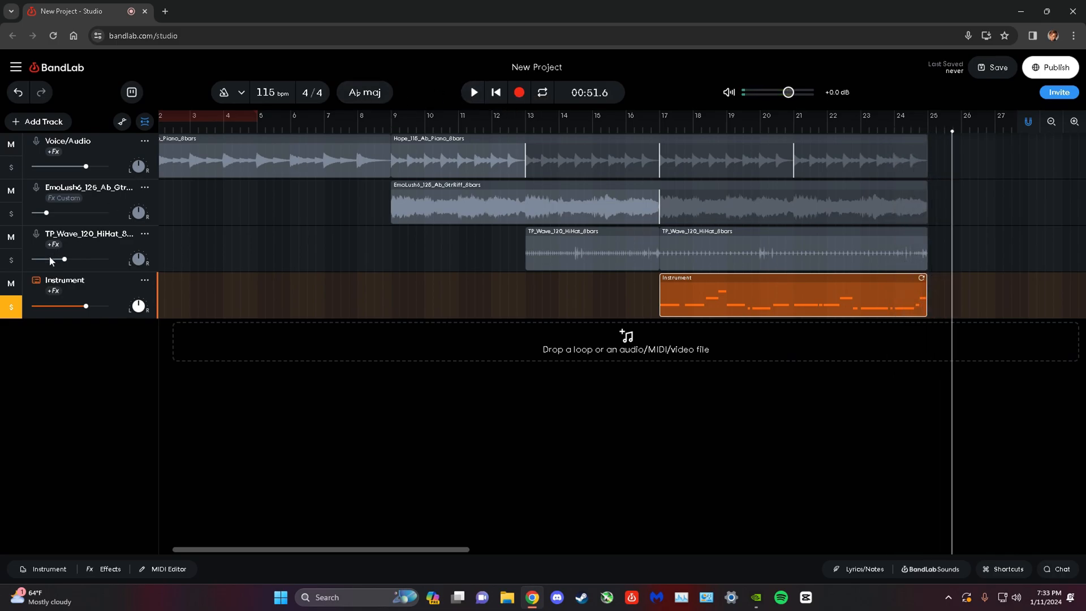
click(12, 307)
click(660, 127)
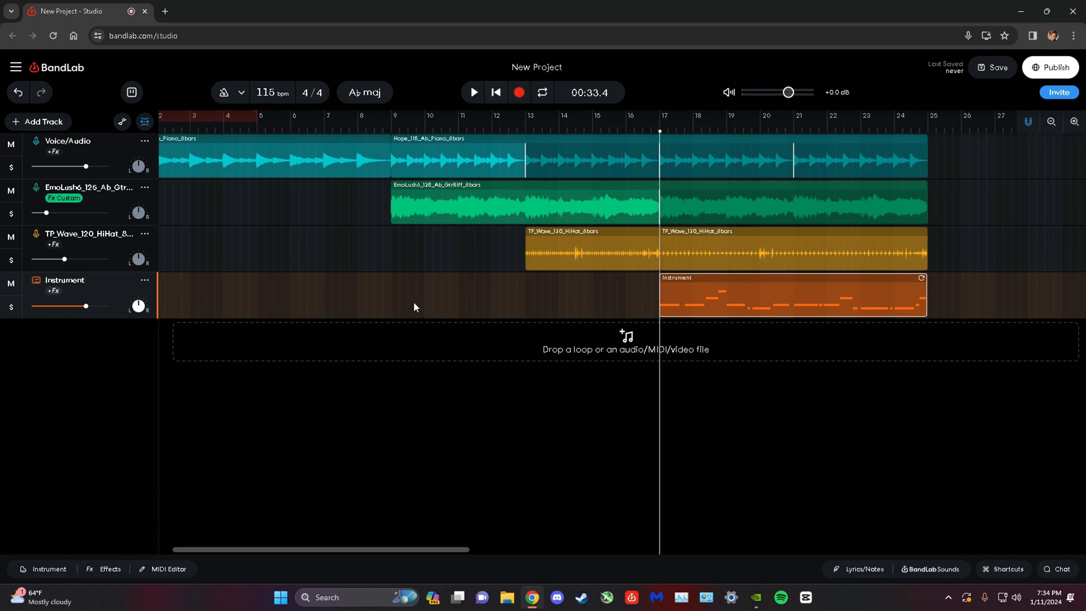
Examine the individual 808 Kick notes from bar 17 in the MIDI Editor and close it.
click(180, 575)
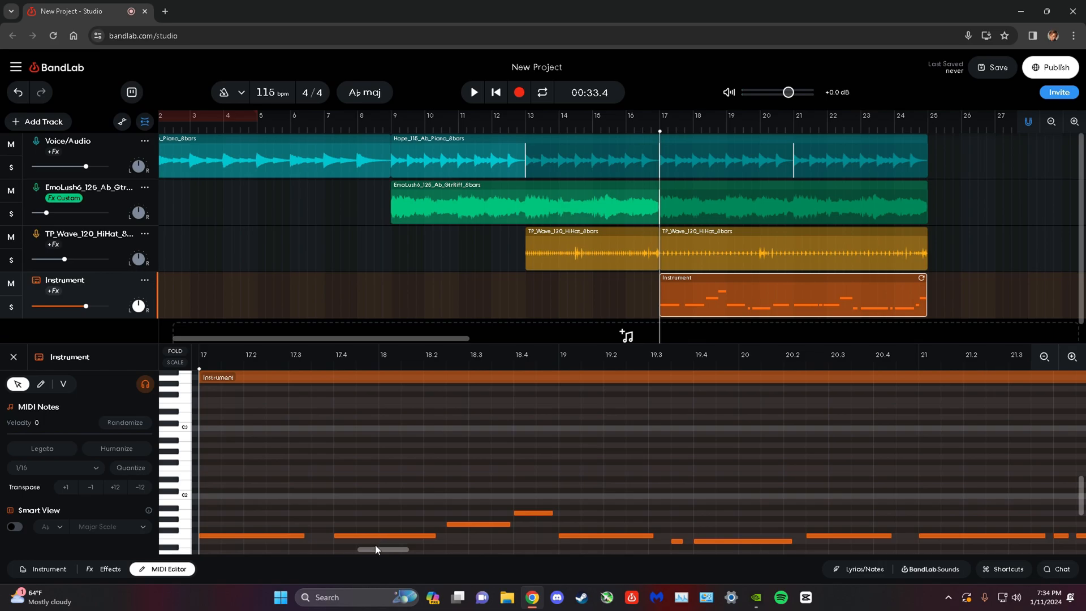
drag(411, 554, 370, 558)
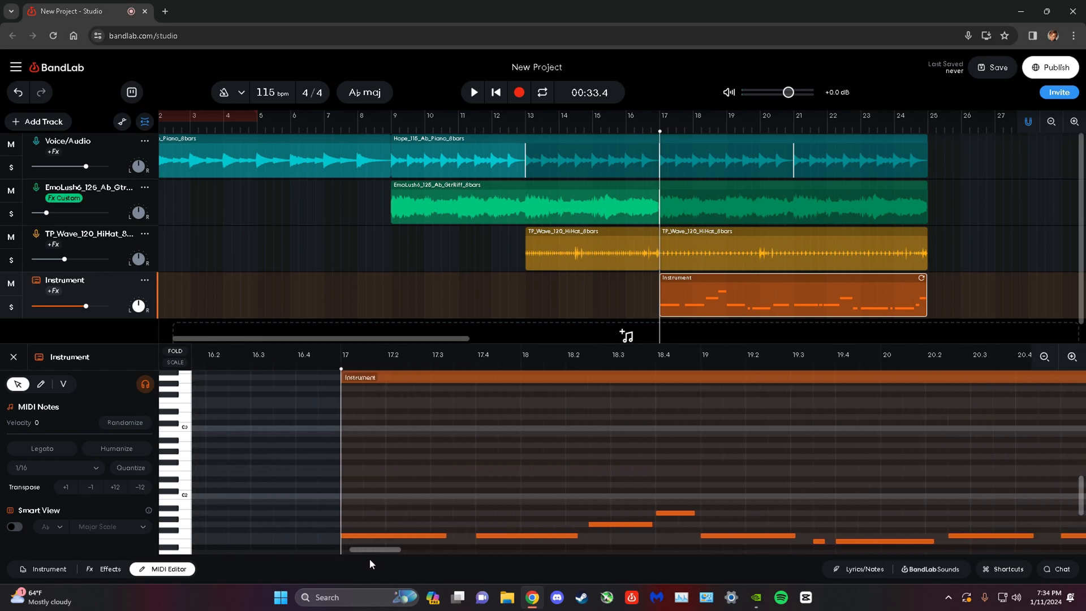
click(395, 536)
click(522, 540)
click(524, 535)
click(681, 512)
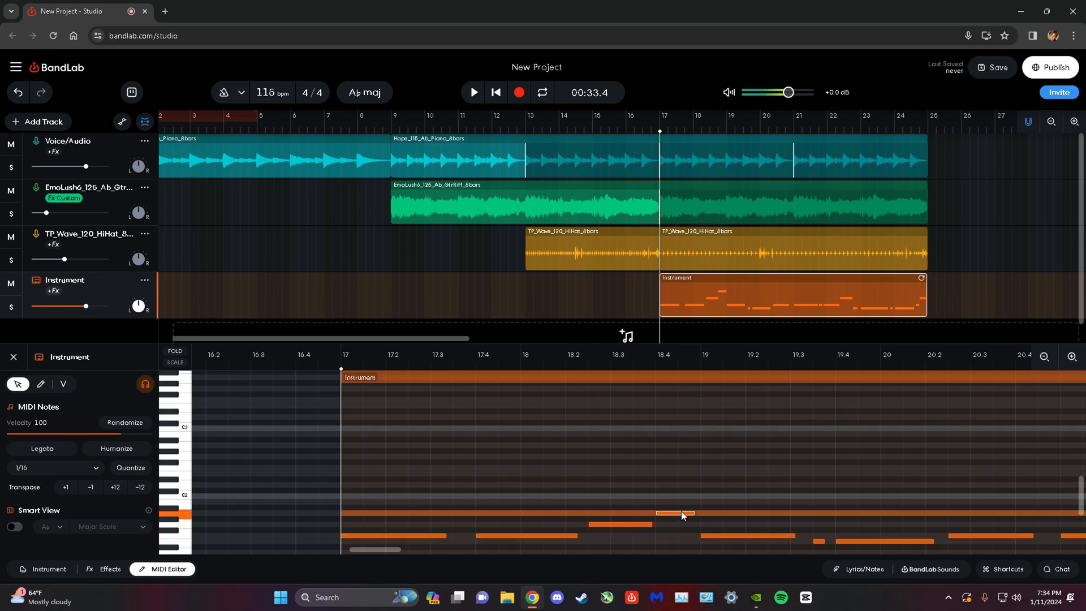
click(159, 570)
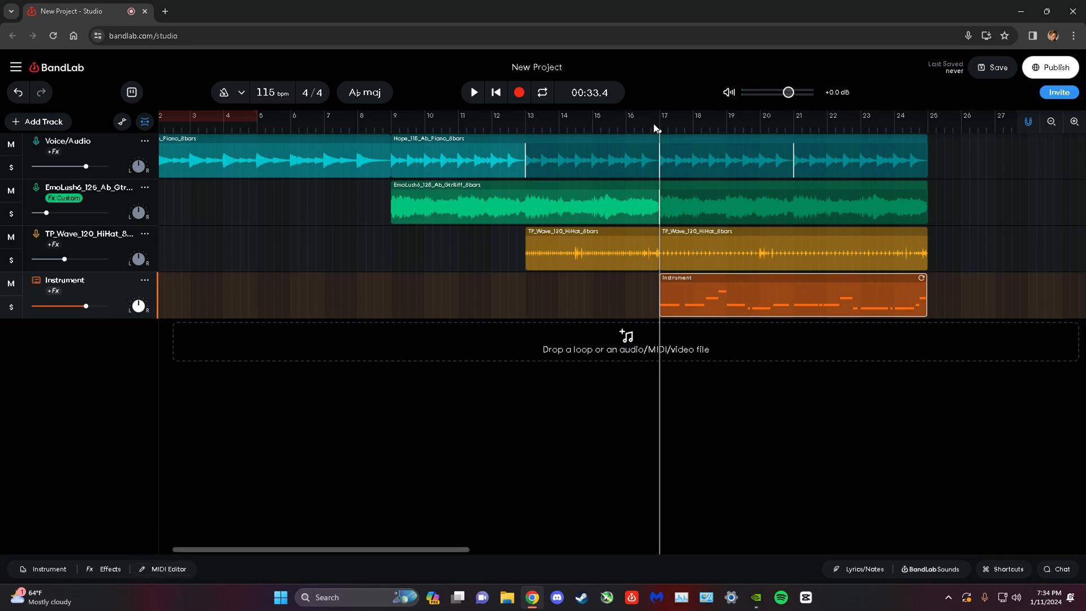
Add a Sampler track and look through its saved sampler kits.
click(934, 569)
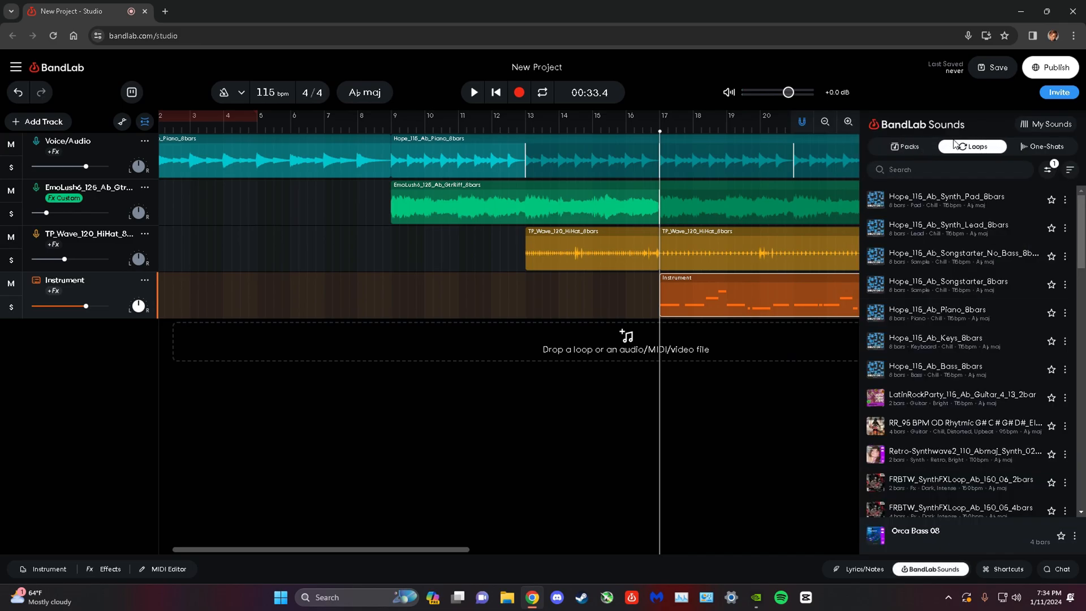
click(1047, 171)
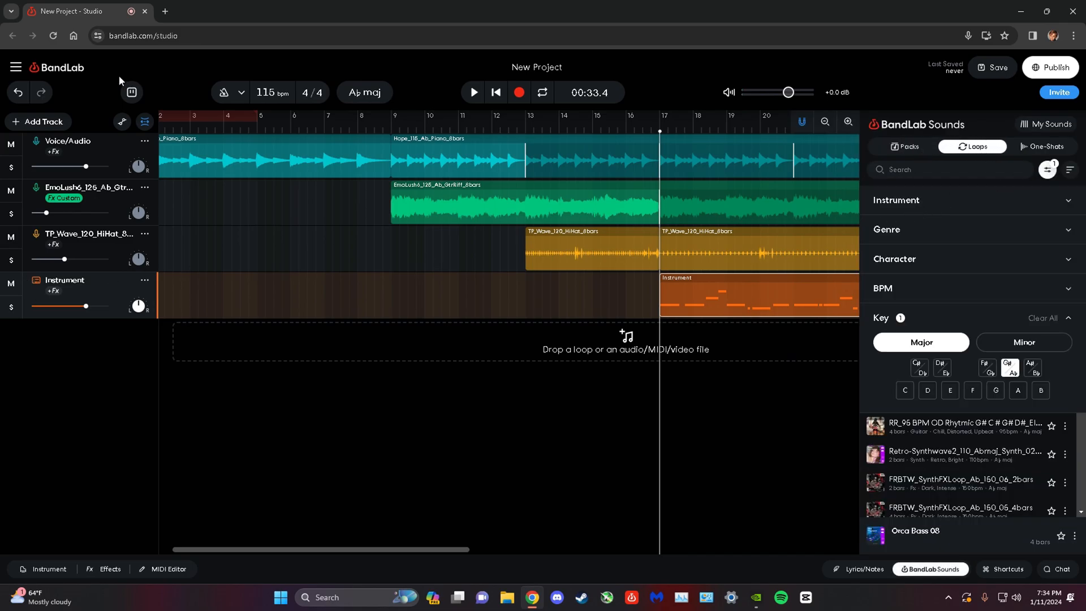
click(40, 122)
click(74, 291)
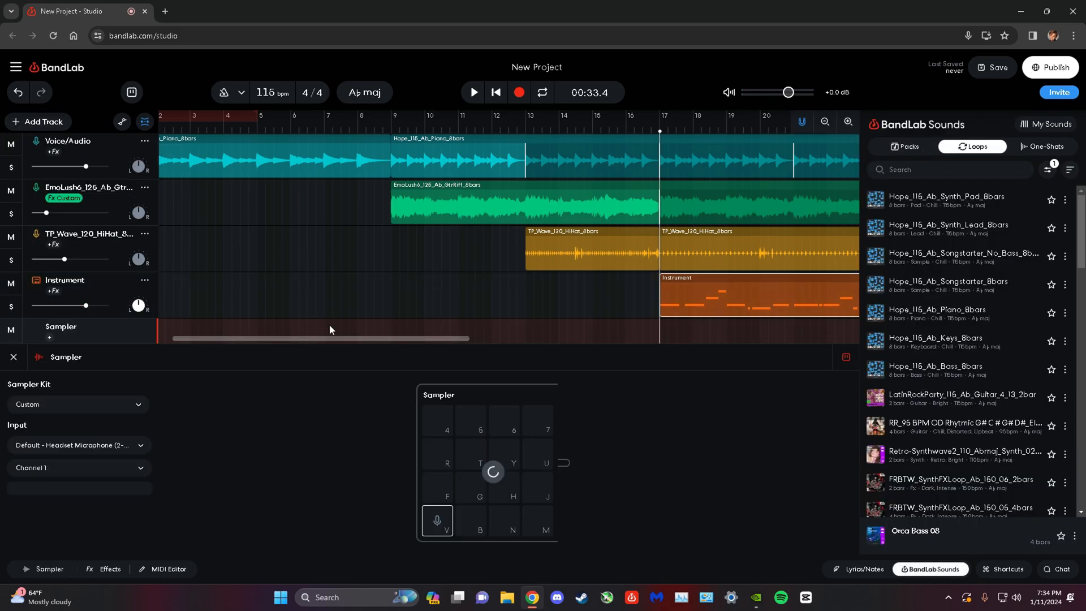
click(59, 405)
mouse_move(57, 418)
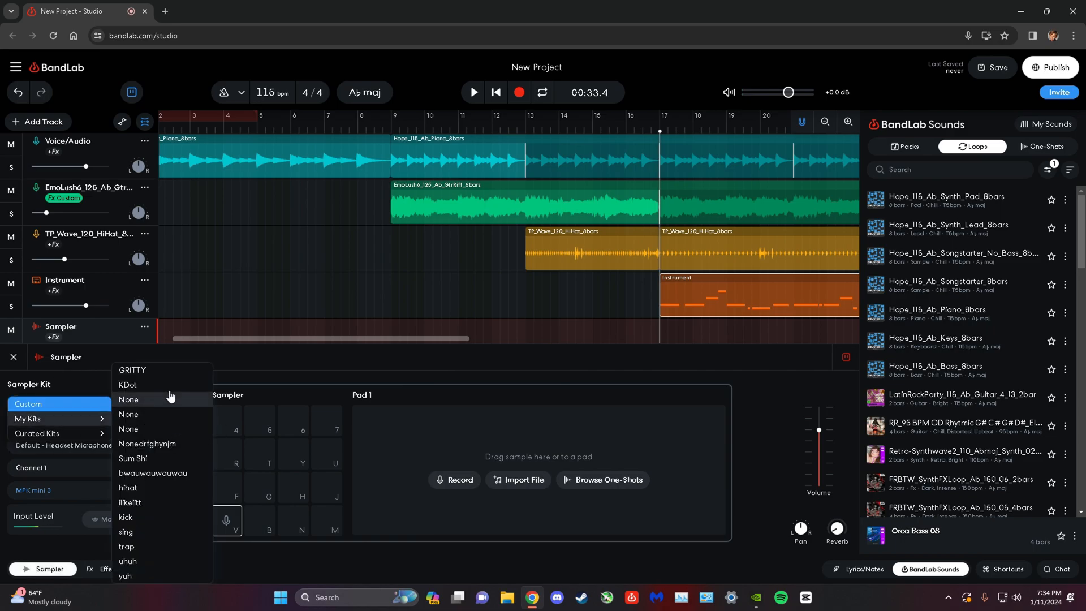
click(673, 468)
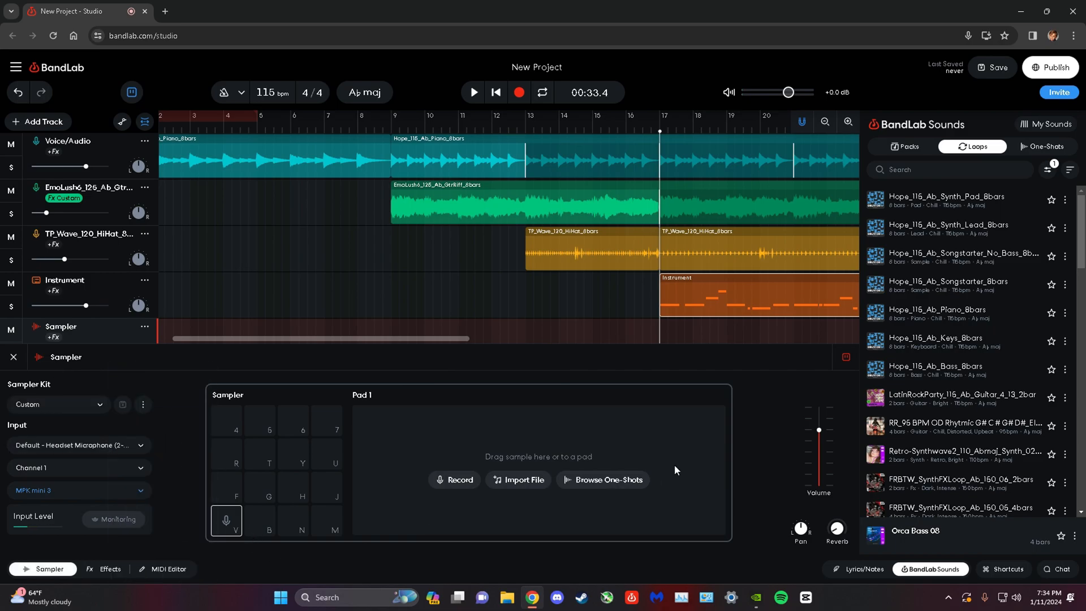
Clear the G#/Ab key filter, search the loops for "clap" and look through the matching loops.
click(1048, 170)
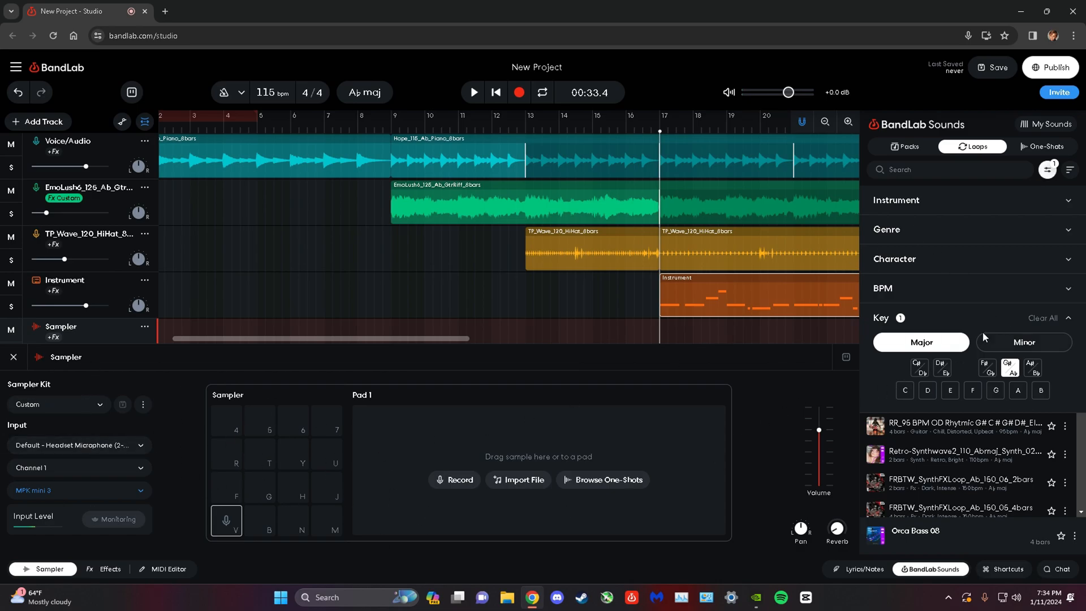
click(1043, 318)
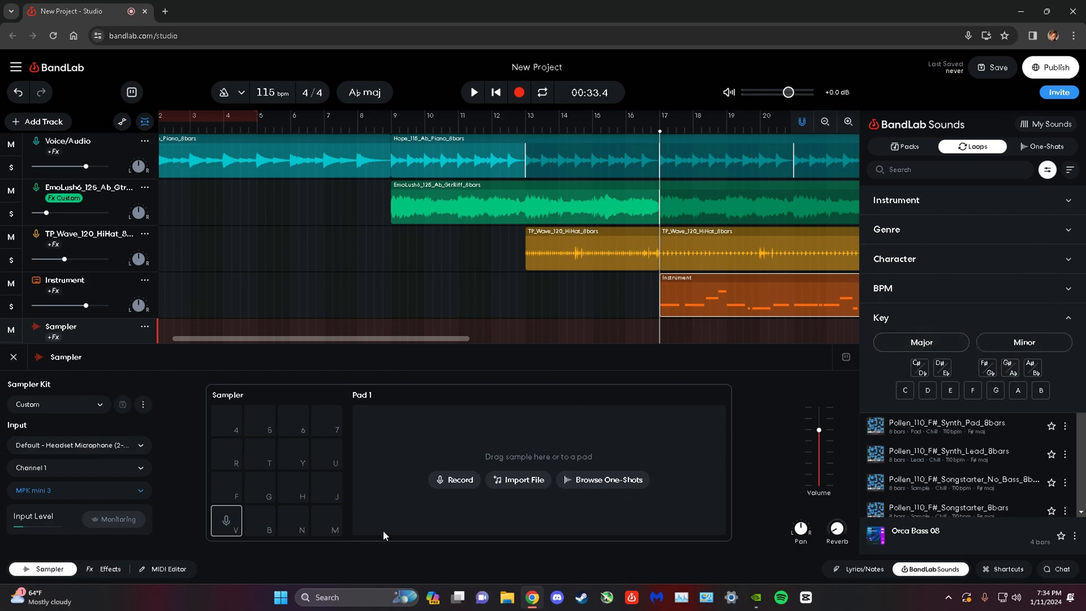
click(1068, 201)
click(1047, 169)
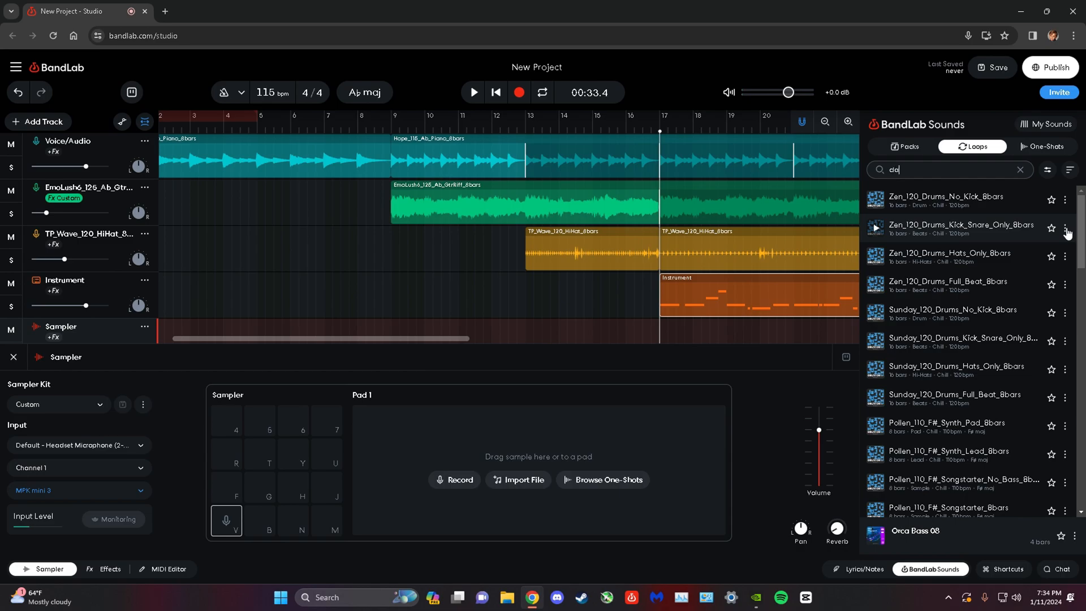
click(945, 268)
click(875, 258)
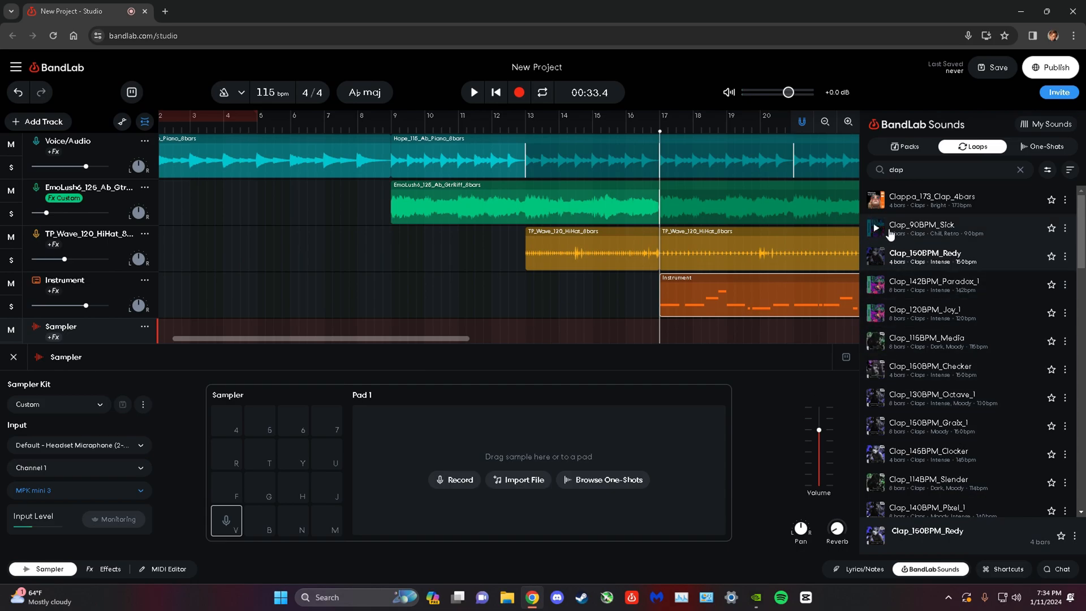
scroll(944, 255, down, 10)
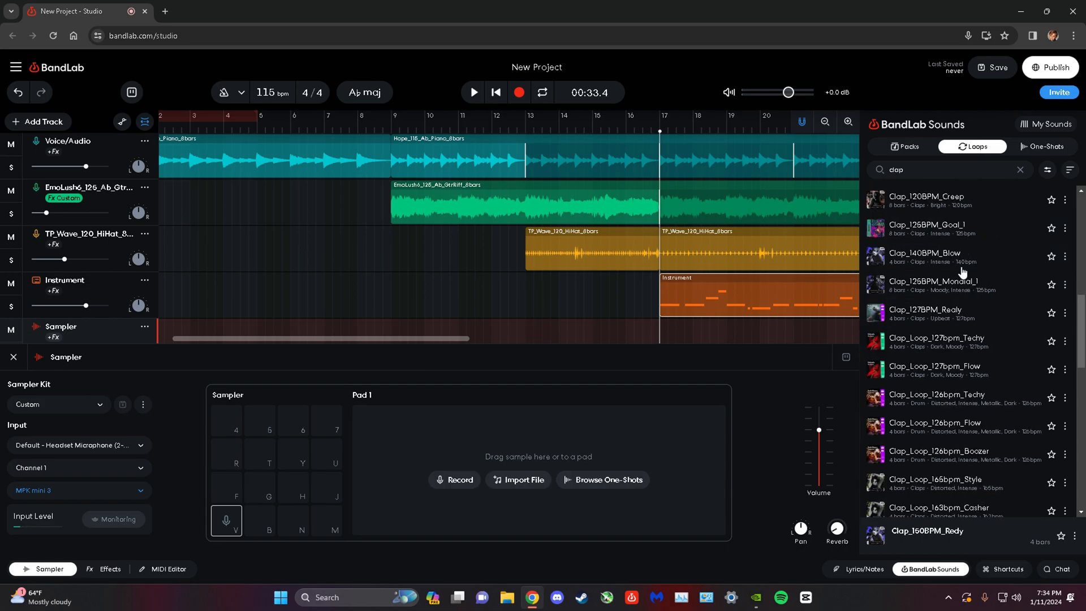
scroll(994, 200, down, 3)
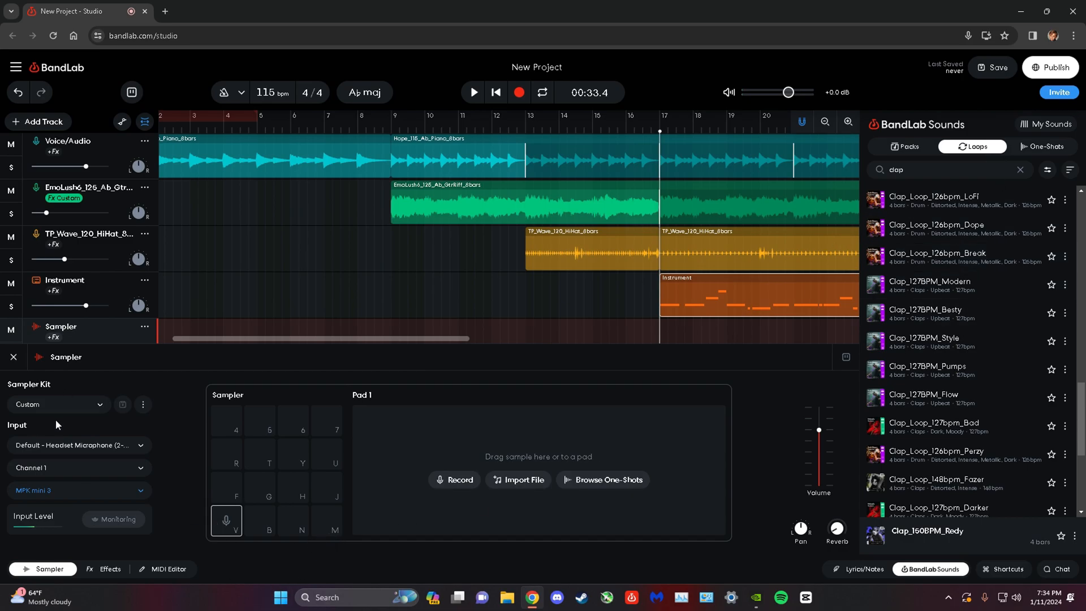
Record a pattern on the Sampler track with the hihat kit and quantize the region to 1/8.
click(75, 405)
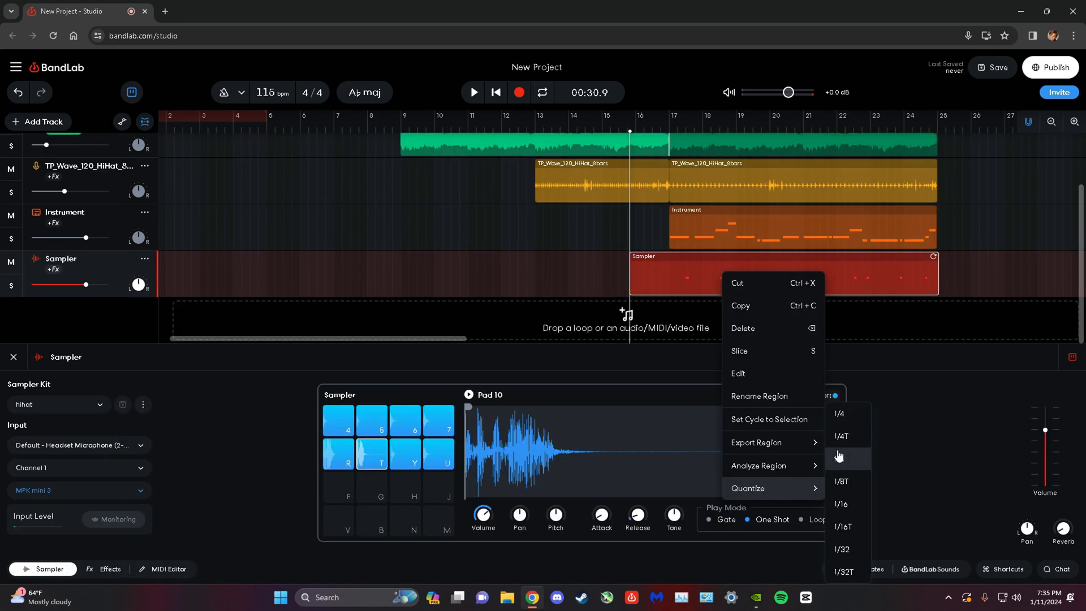
click(839, 456)
Trim the start of the Sampler region to bar 17 and close the sampler editor.
click(669, 123)
drag(634, 280, 671, 281)
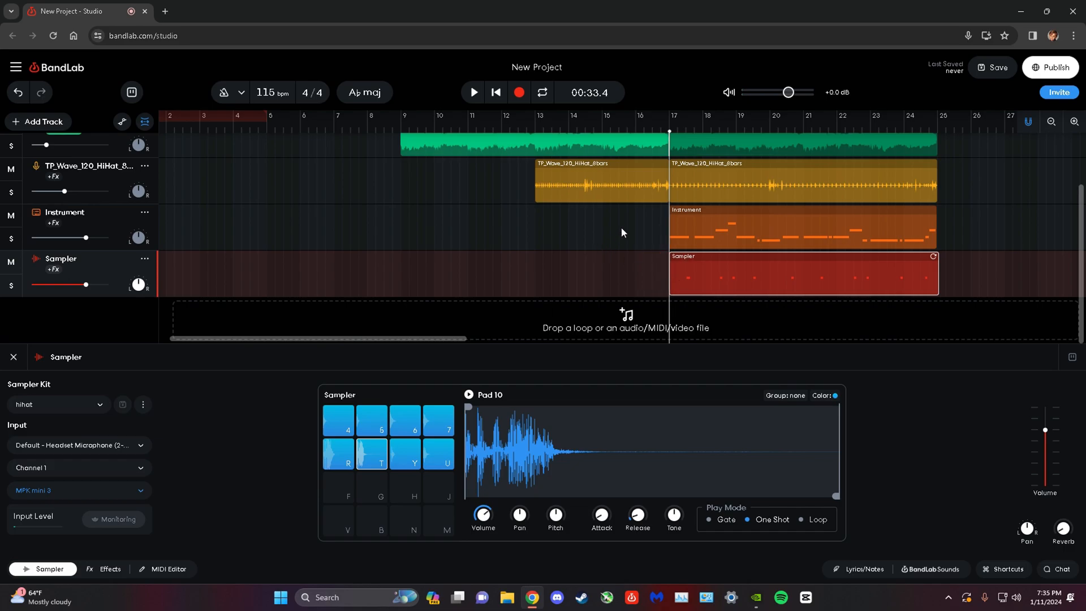
scroll(651, 215, up, 1)
scroll(650, 214, down, 1)
scroll(650, 214, up, 1)
click(13, 357)
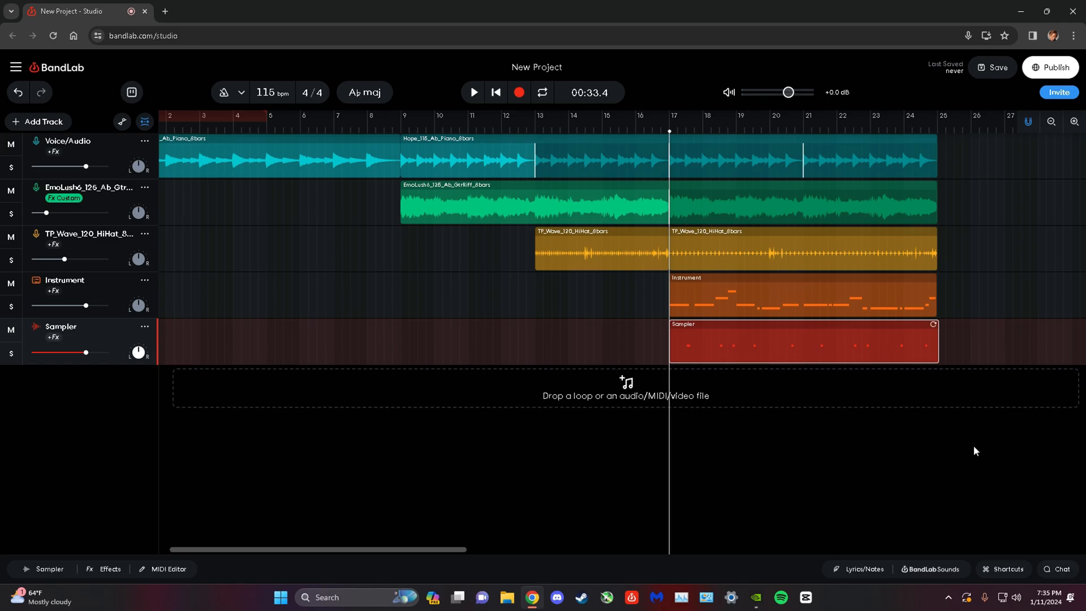
Select the last regions on all five tracks and loop them out to bar 33.
click(1050, 131)
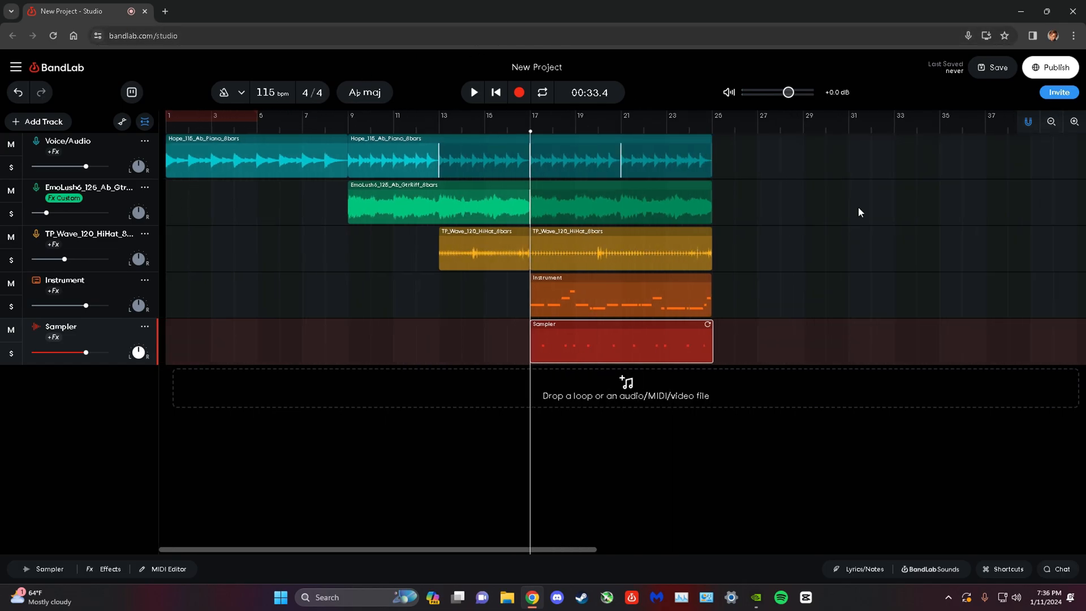
drag(766, 136, 603, 369)
drag(703, 139, 716, 206)
Slice the EmoLush guitar riff region at bar 25.
click(667, 206)
click(542, 125)
right_click(561, 197)
click(627, 280)
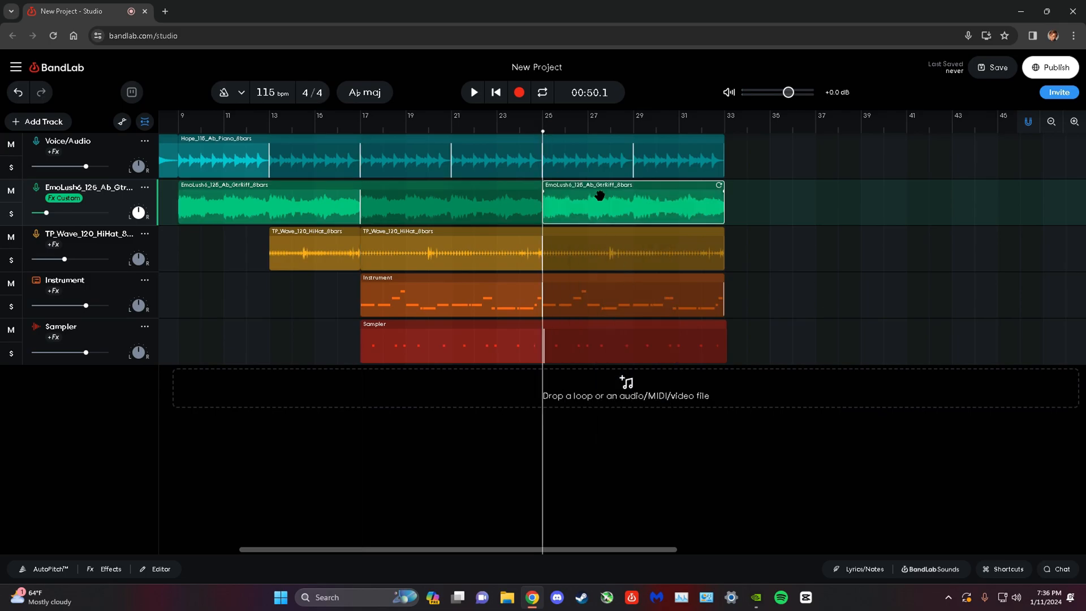
Delete the guitar riff and hi-hat sections after bar 25, slicing the hi-hat region there first.
right_click(600, 196)
click(687, 251)
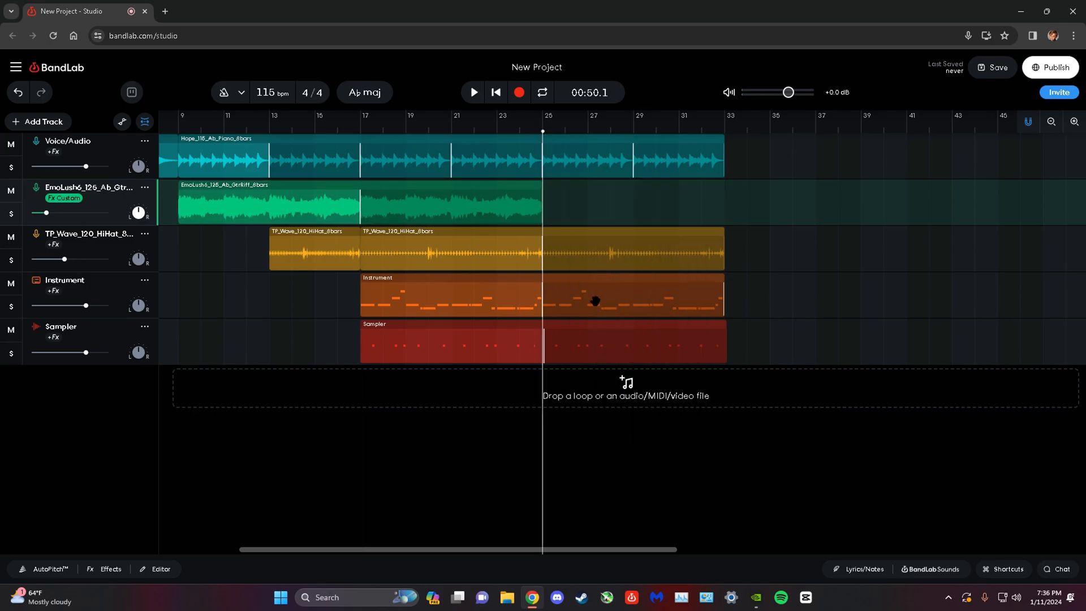
click(592, 289)
click(559, 252)
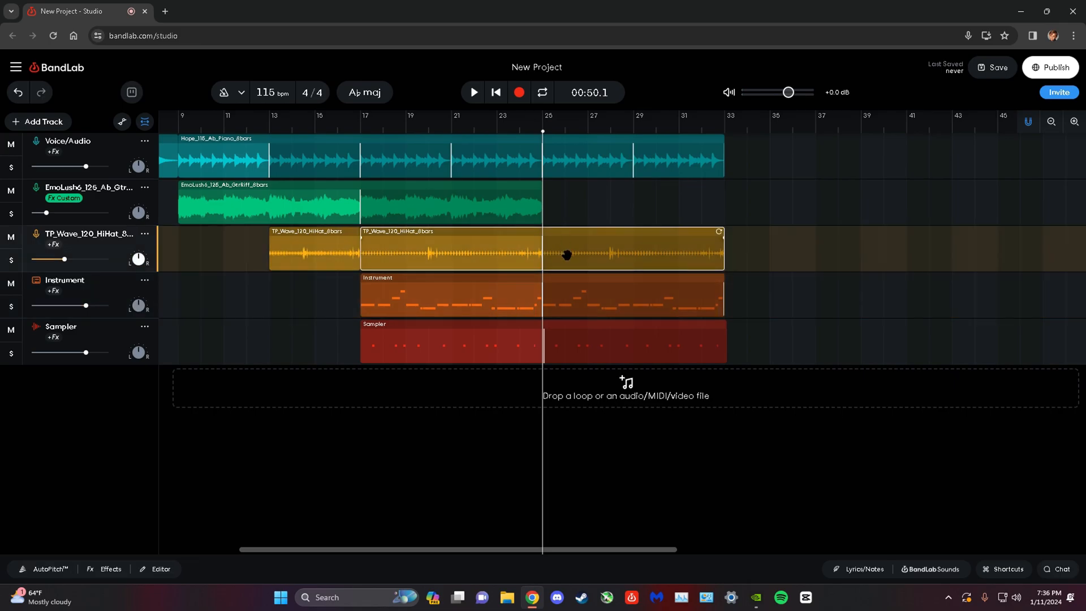
right_click(566, 253)
click(619, 334)
right_click(610, 246)
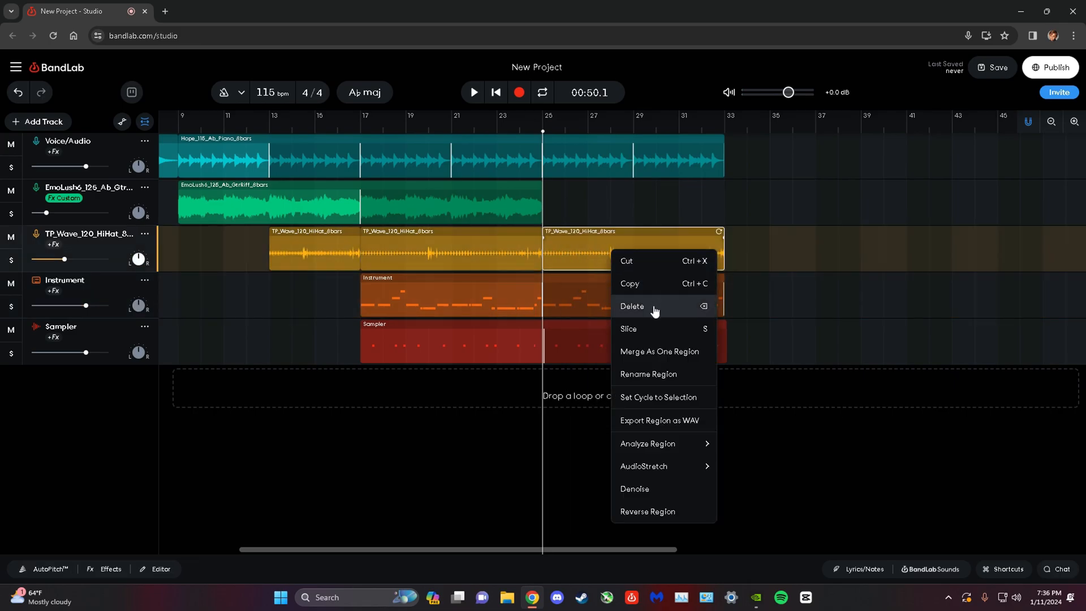
click(634, 306)
Copy the guitar riff and hi-hat regions that end at bar 25 and paste them at bar 33.
drag(552, 199, 521, 243)
right_click(523, 244)
click(558, 279)
click(724, 124)
right_click(747, 232)
click(786, 245)
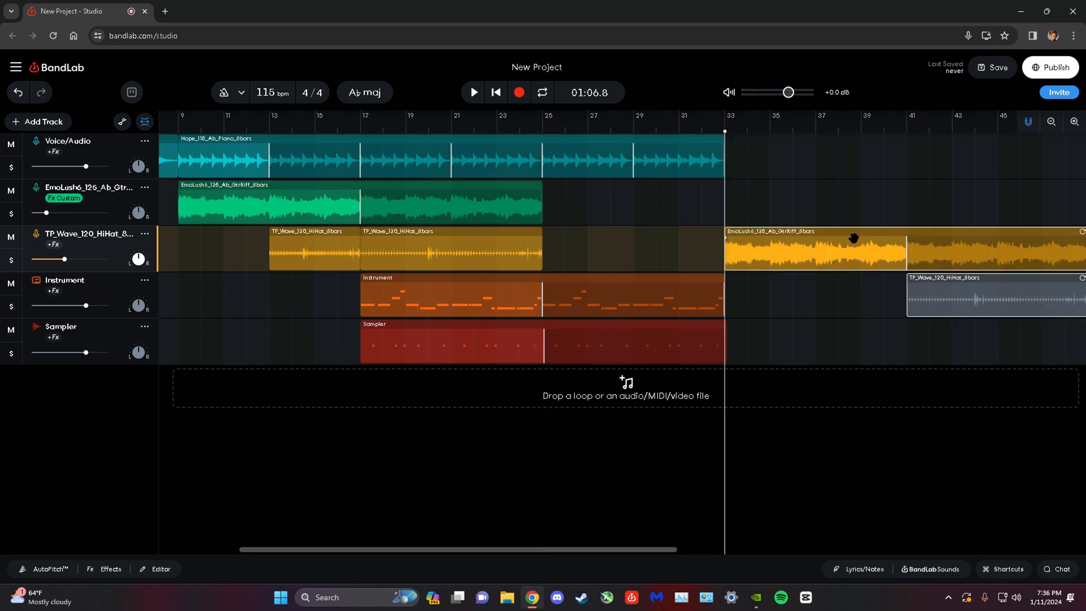
Move the pasted hi-hat region to bar 33 on the guitar track and delete both pasted regions.
click(953, 290)
right_click(953, 290)
drag(936, 289, 753, 202)
right_click(990, 258)
click(1007, 311)
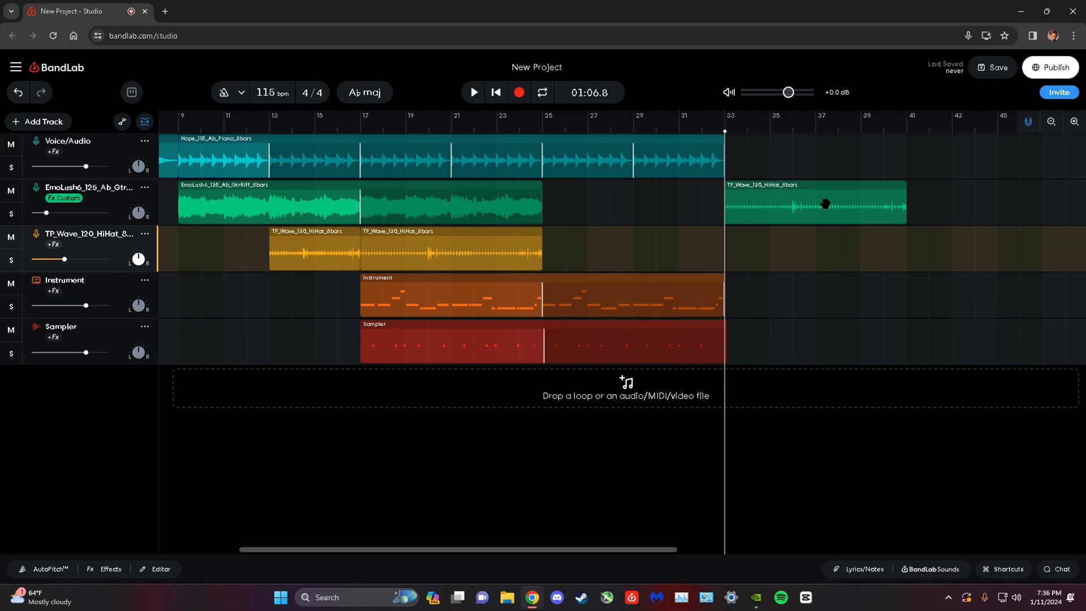
right_click(824, 204)
click(922, 260)
Undo the region edits back to the sliced guitar riff at bar 25 and the unsliced hi-hat loop.
click(16, 94)
click(17, 94)
click(17, 94)
click(17, 94)
click(18, 94)
click(17, 94)
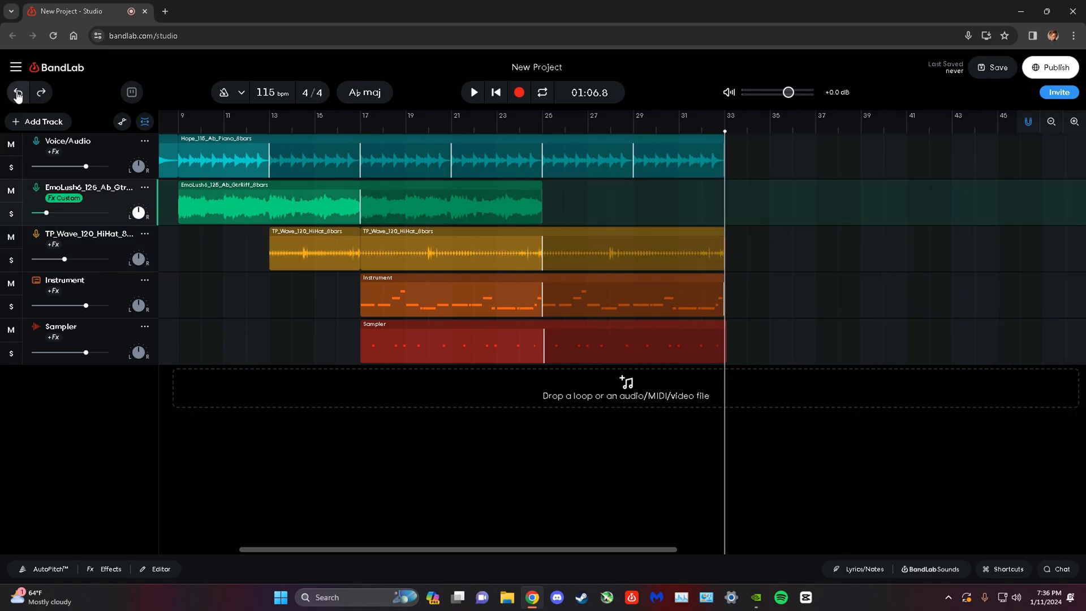
click(17, 94)
Play the whole arrangement from the beginning and stop playback.
click(496, 92)
click(473, 92)
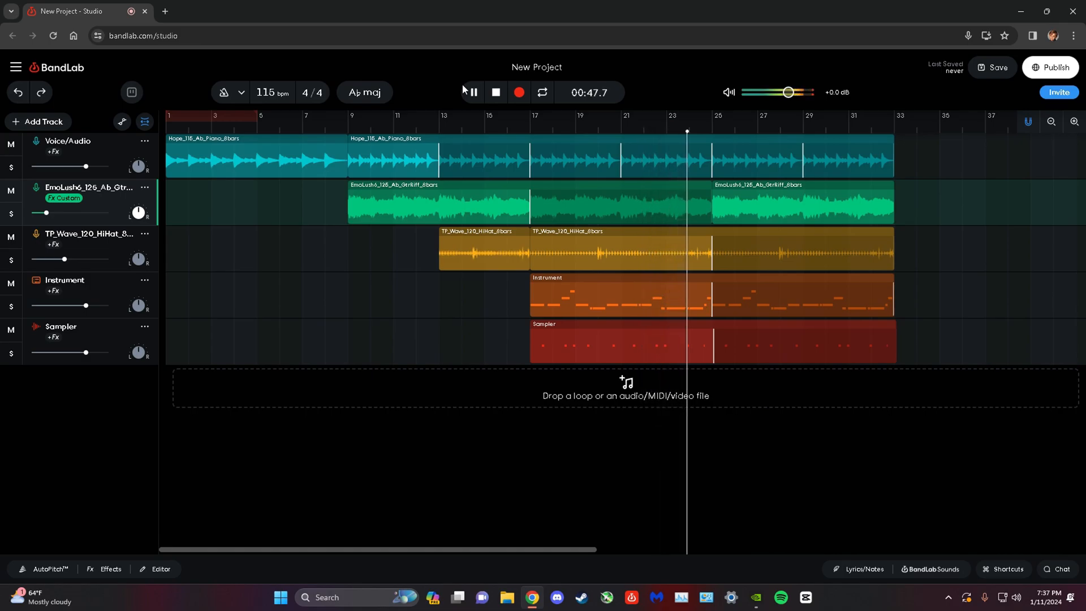
click(463, 89)
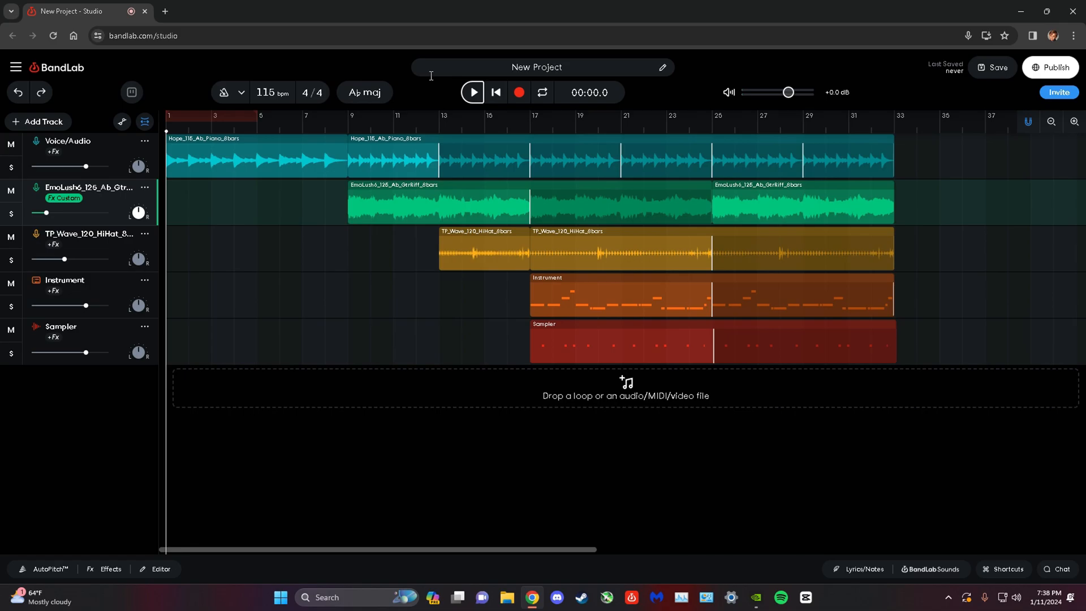
click(757, 598)
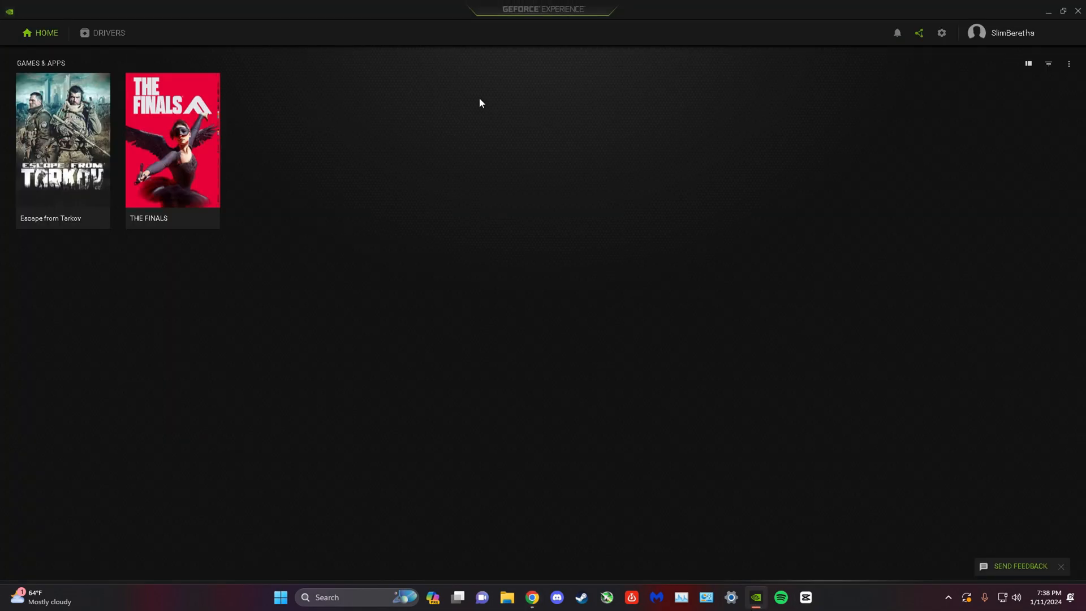
click(919, 35)
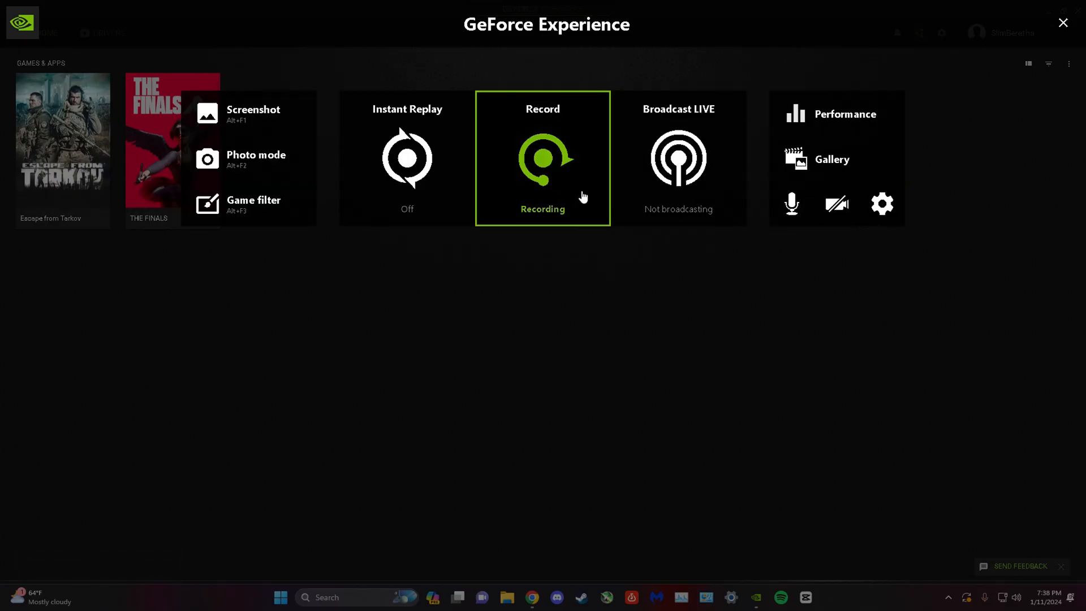